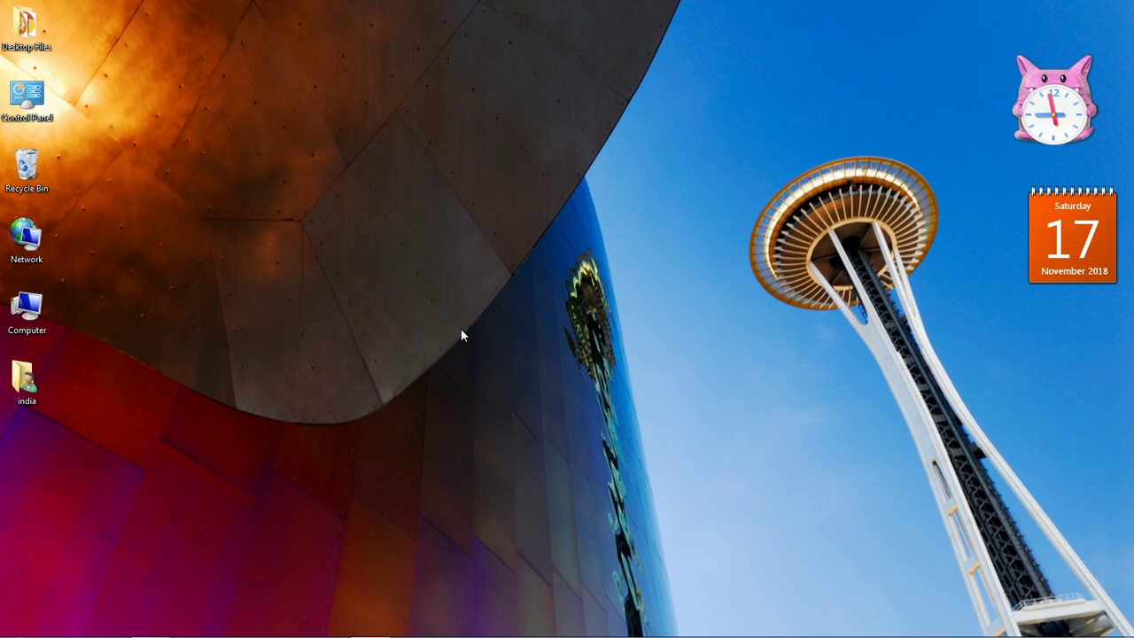
Step: Open the Personalization settings for the desktop
right_click(415, 285)
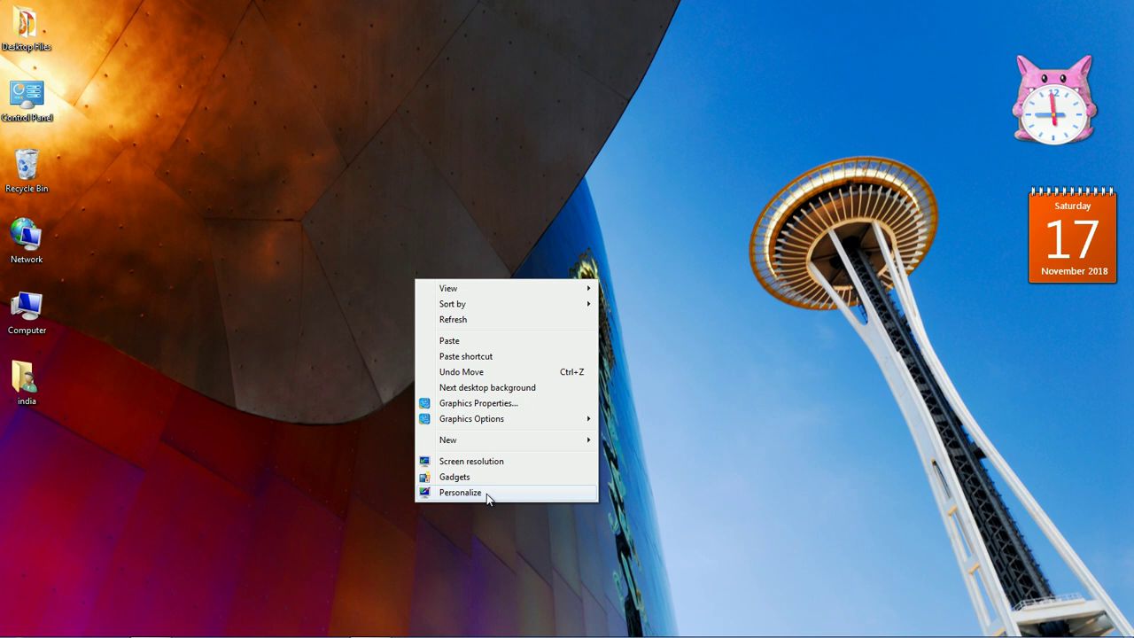
click(238, 278)
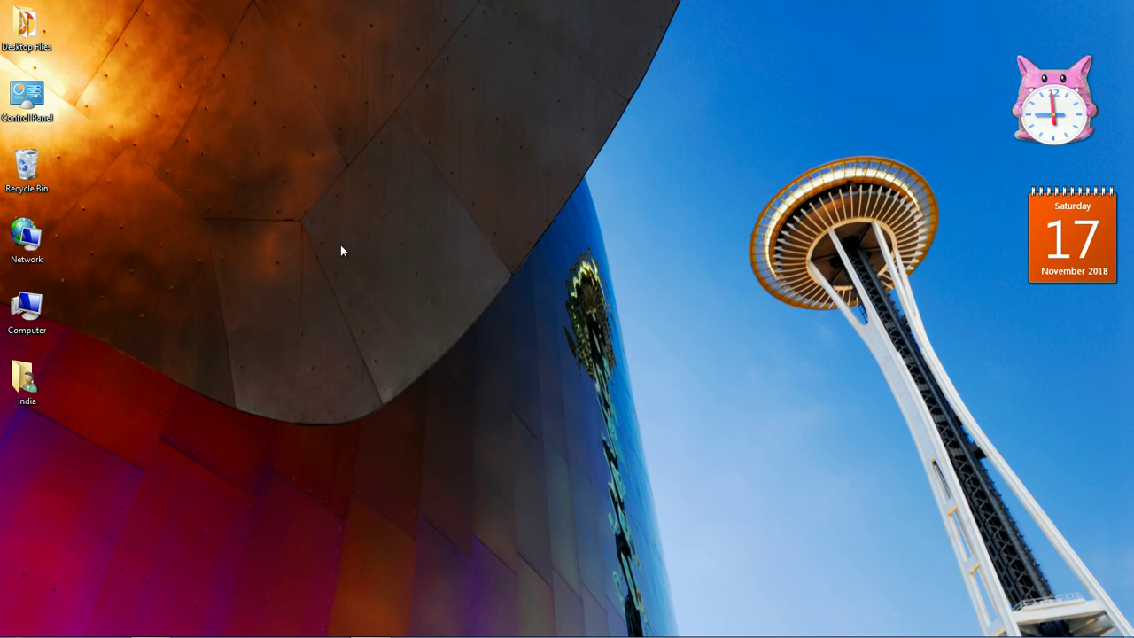
right_click(340, 244)
click(383, 459)
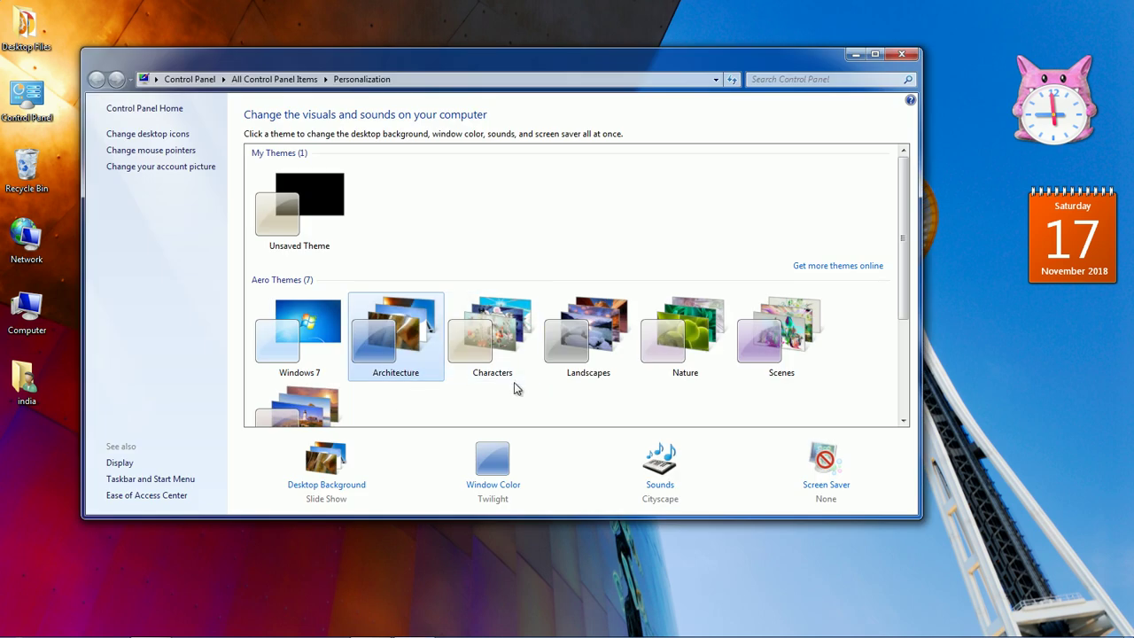
Step: Try the Characters and Landscapes Aero themes in turn, ending with the Nature theme applied
scroll(514, 385, down, 1)
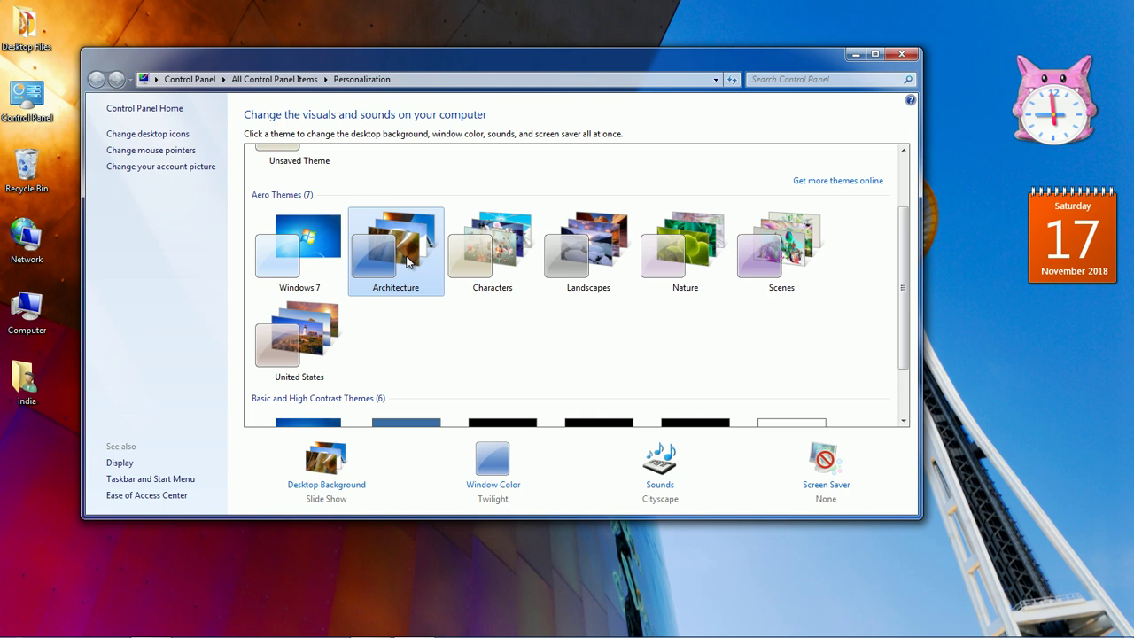
click(498, 254)
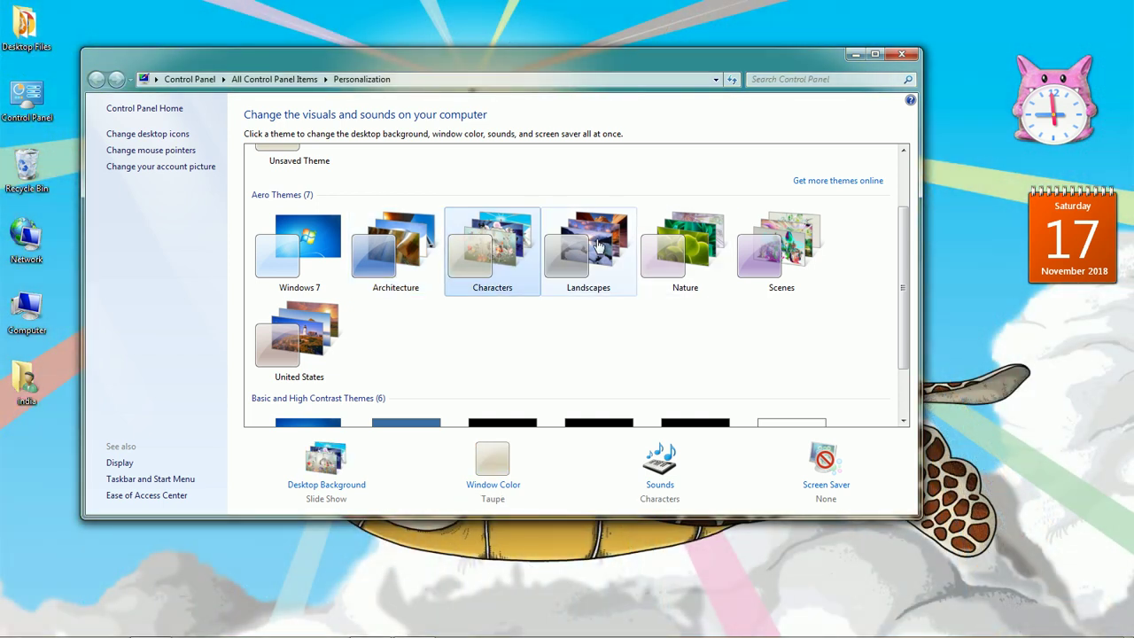
click(599, 244)
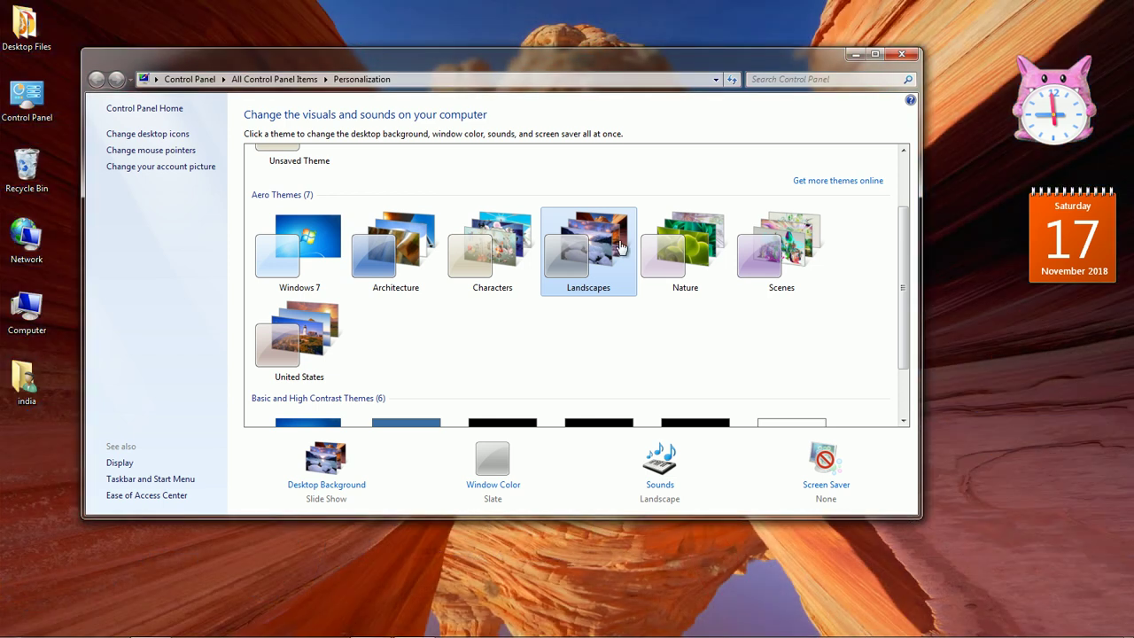
click(706, 247)
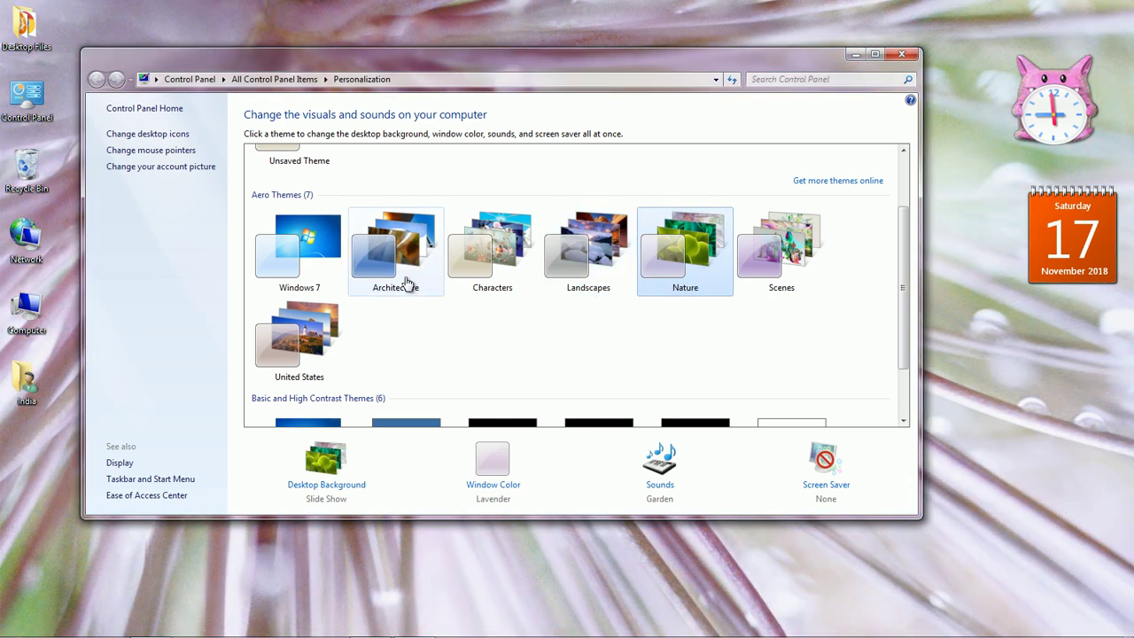
scroll(487, 348, down, 1)
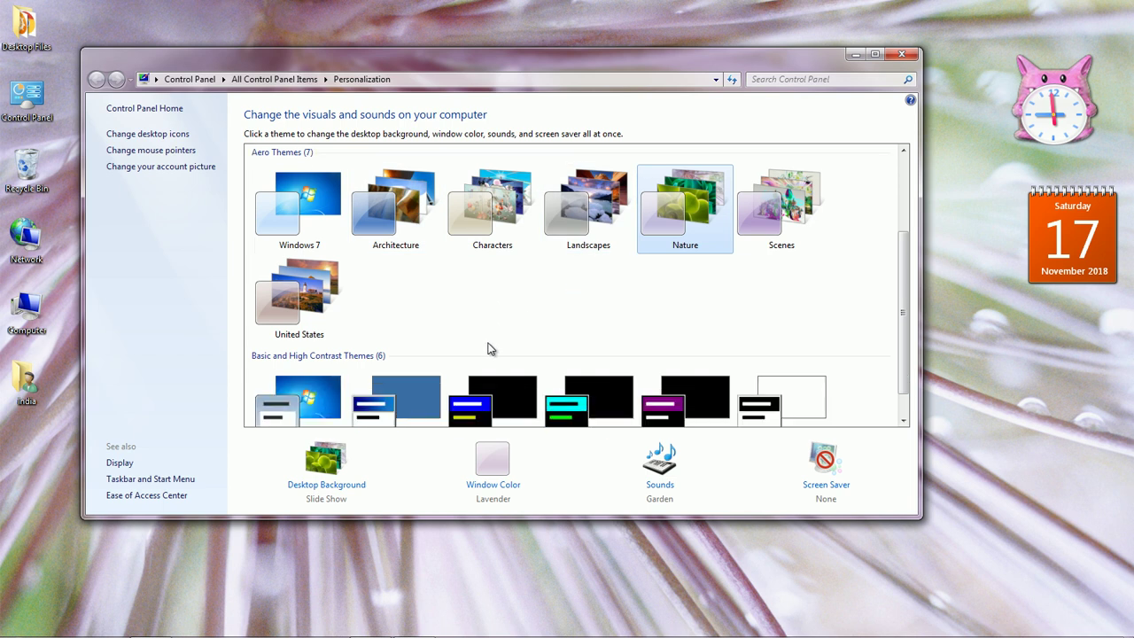
Step: Open the desktop background settings and select all pictures in Windows Desktop Backgrounds for a slide show
click(344, 491)
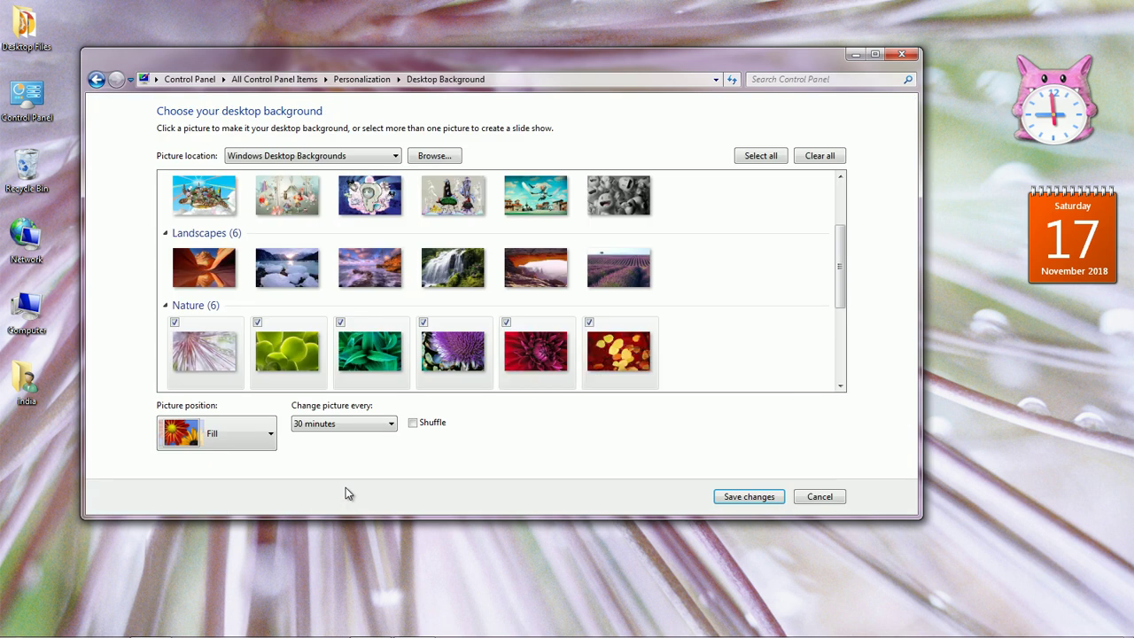
drag(842, 252, 828, 210)
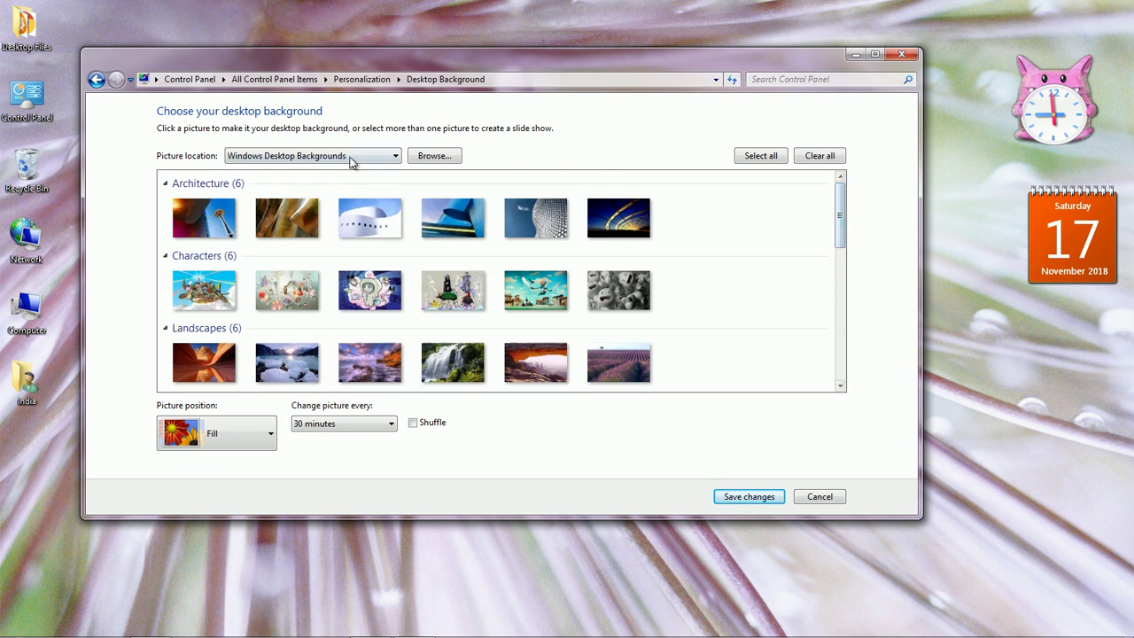
click(221, 224)
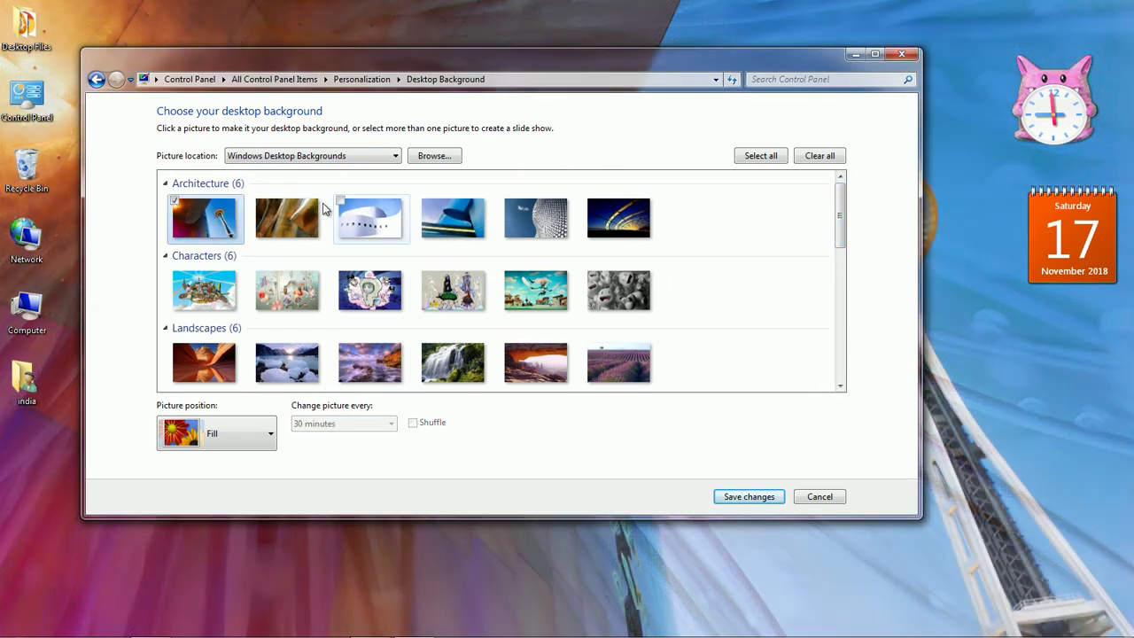
click(764, 156)
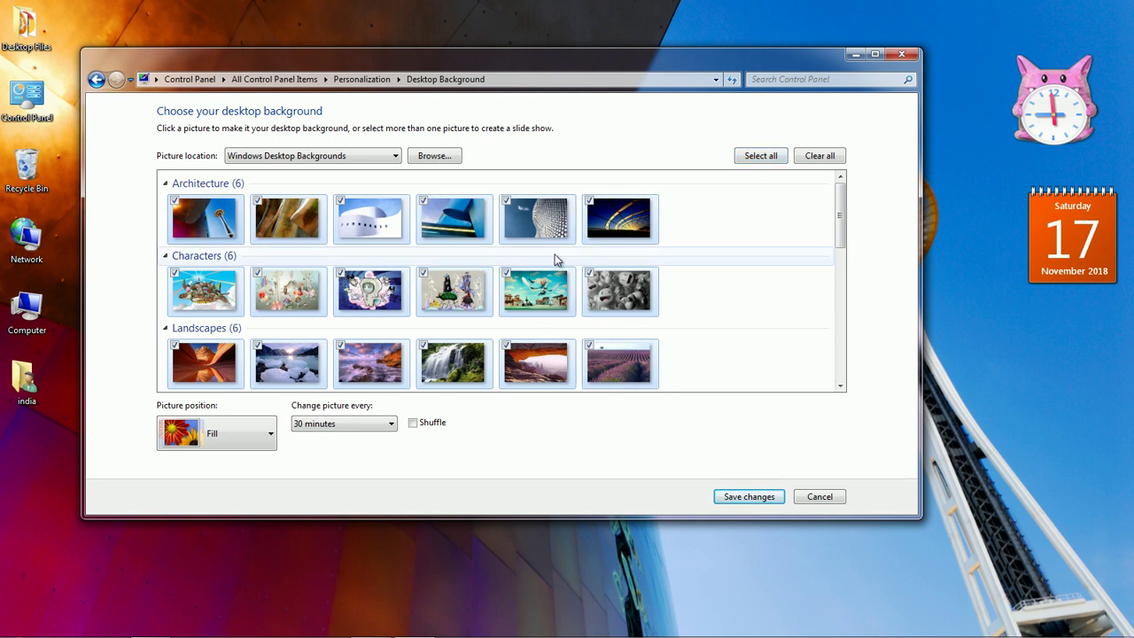
click(766, 161)
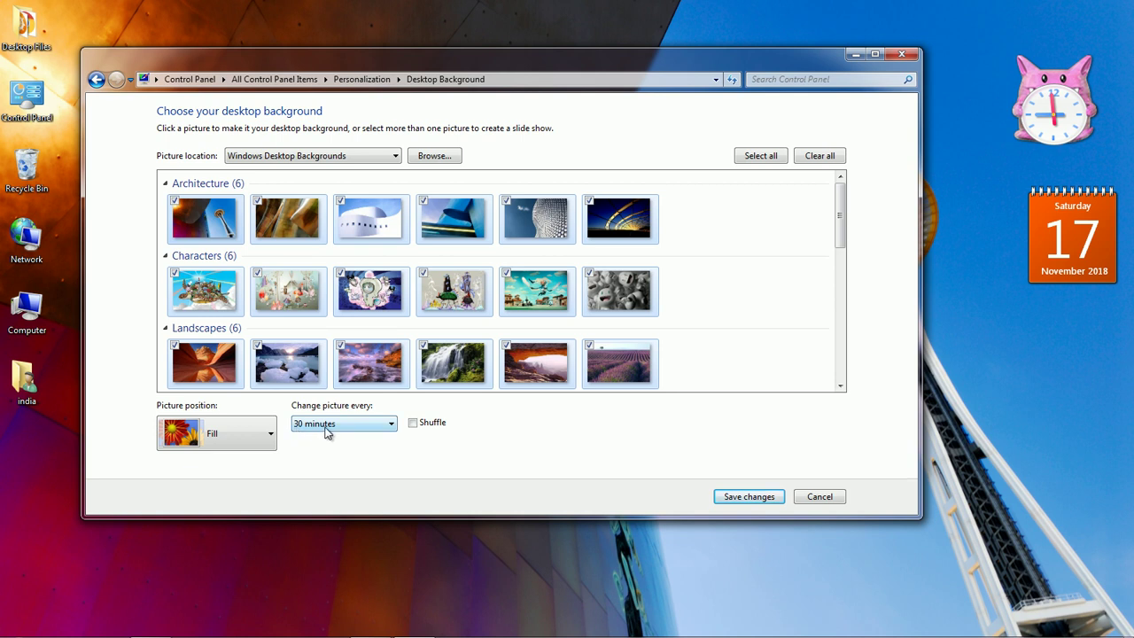
Step: Set the background picture to change every 10 seconds, save the changes and close the Personalization window
click(393, 425)
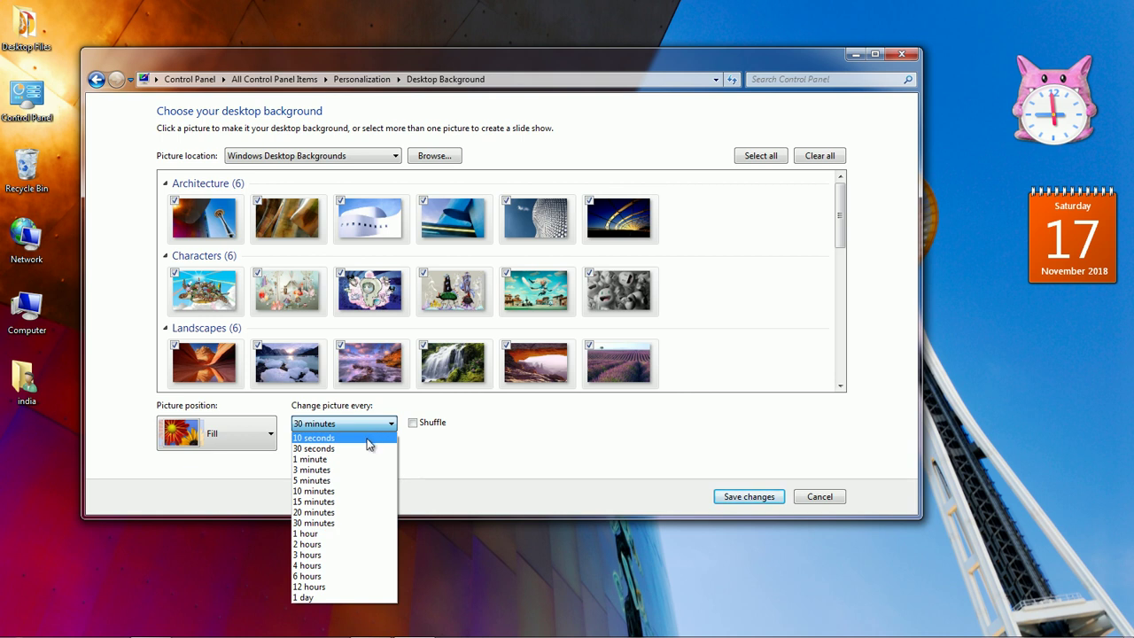
click(369, 440)
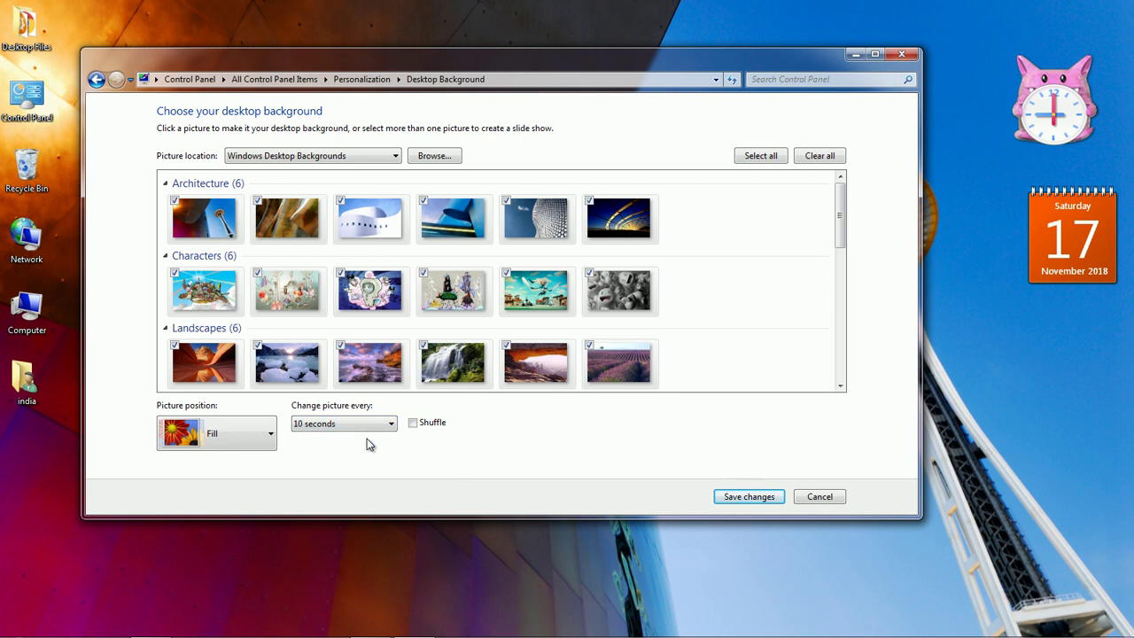
click(740, 498)
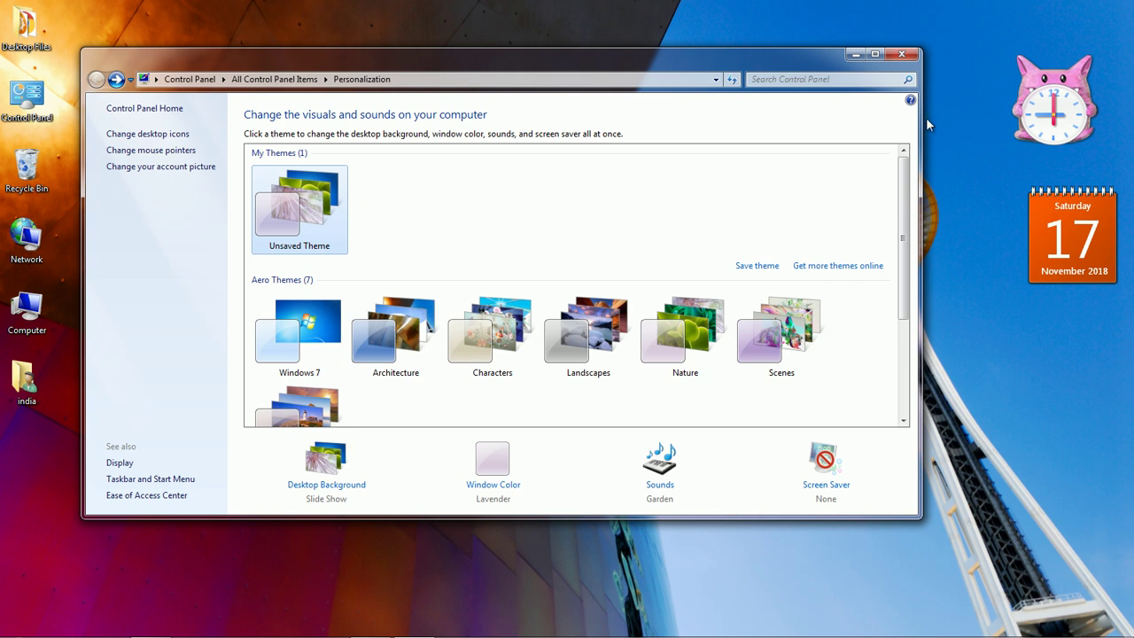
click(900, 56)
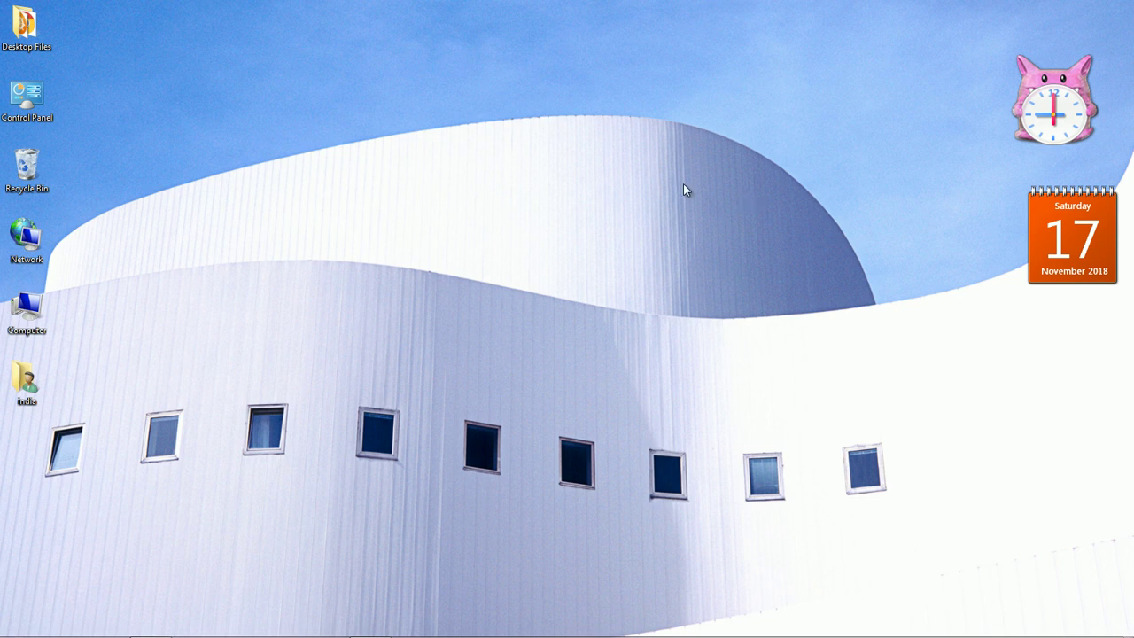
Step: Reopen the desktop background settings and set the slide show to change pictures every 30 seconds
right_click(660, 184)
click(700, 396)
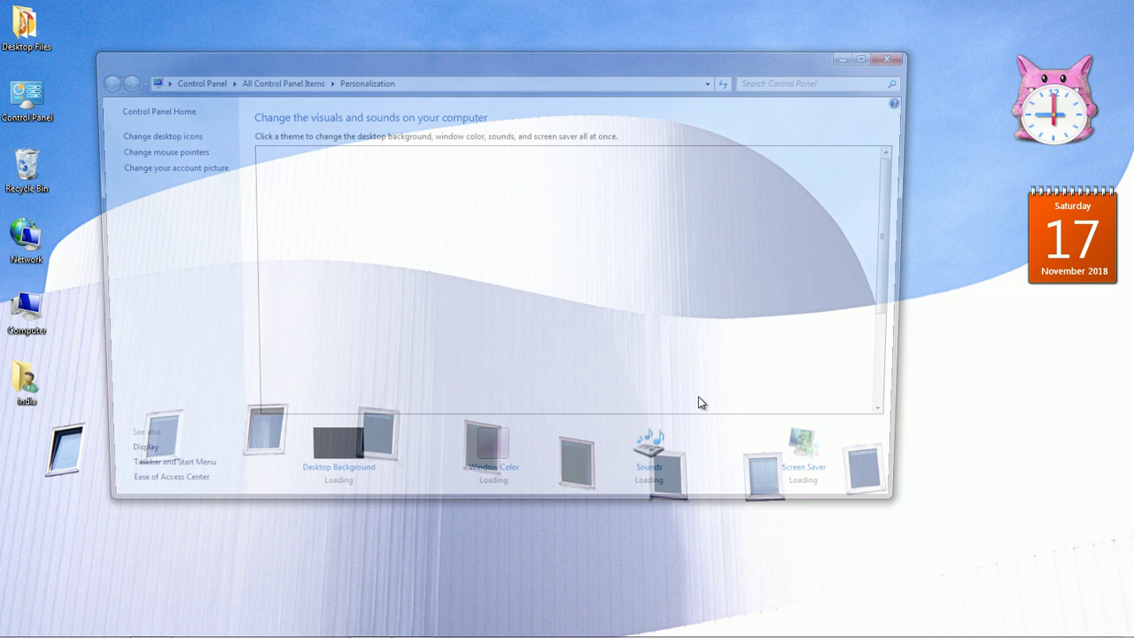
scroll(499, 411, down, 1)
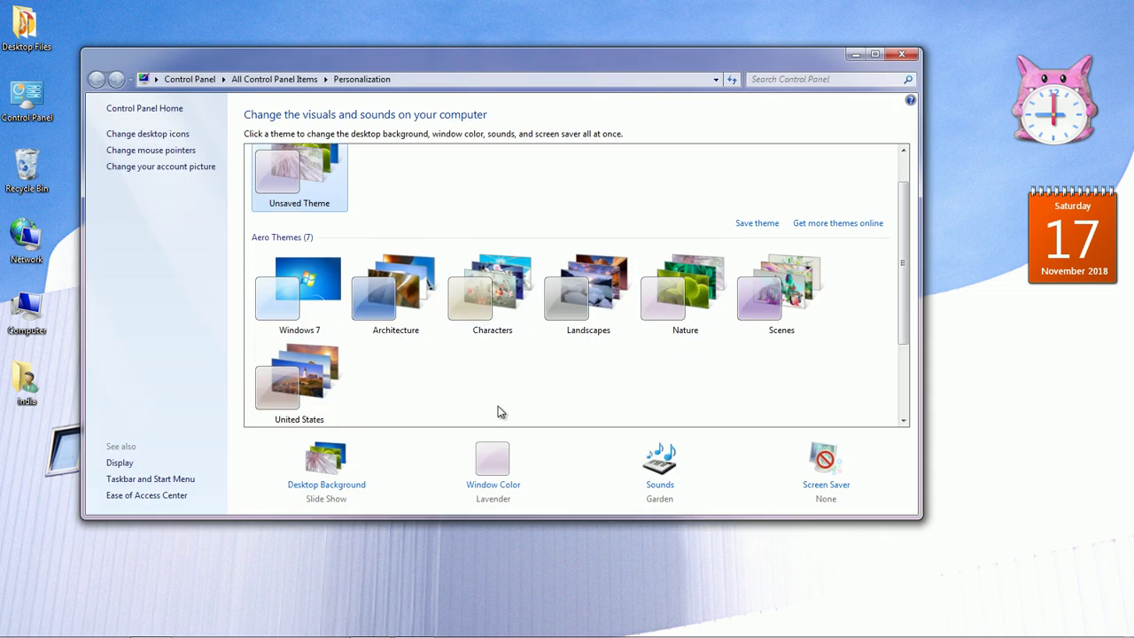
click(335, 486)
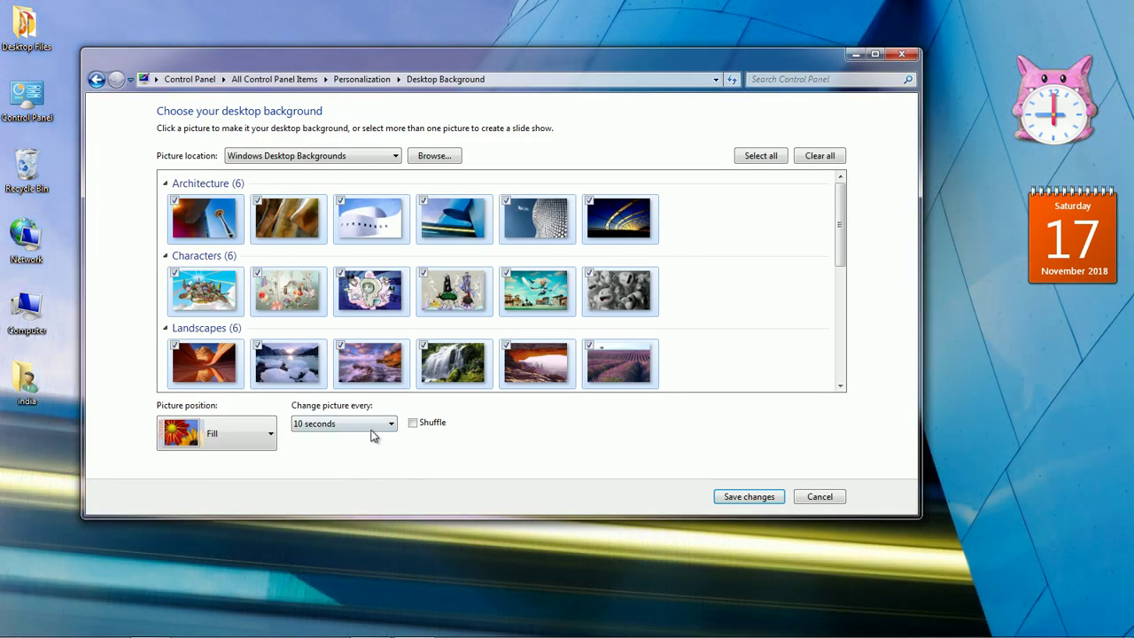
click(365, 425)
click(364, 450)
click(383, 425)
click(385, 429)
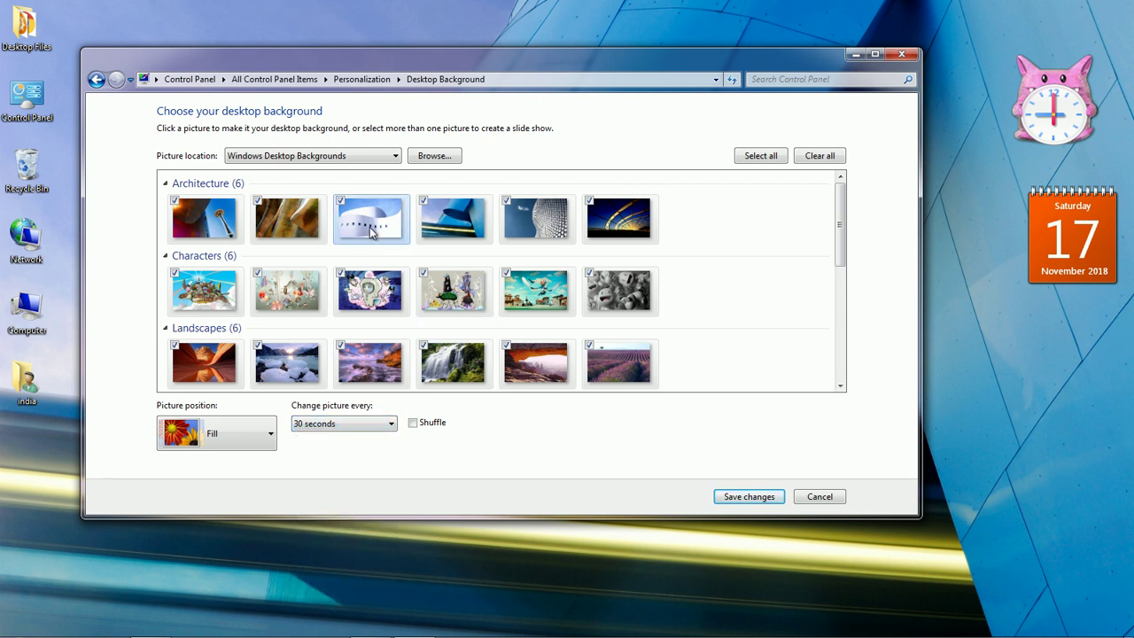
Step: Clear all selected pictures, choose only the fifth Architecture picture as the background, save the changes and minimize the window
click(816, 158)
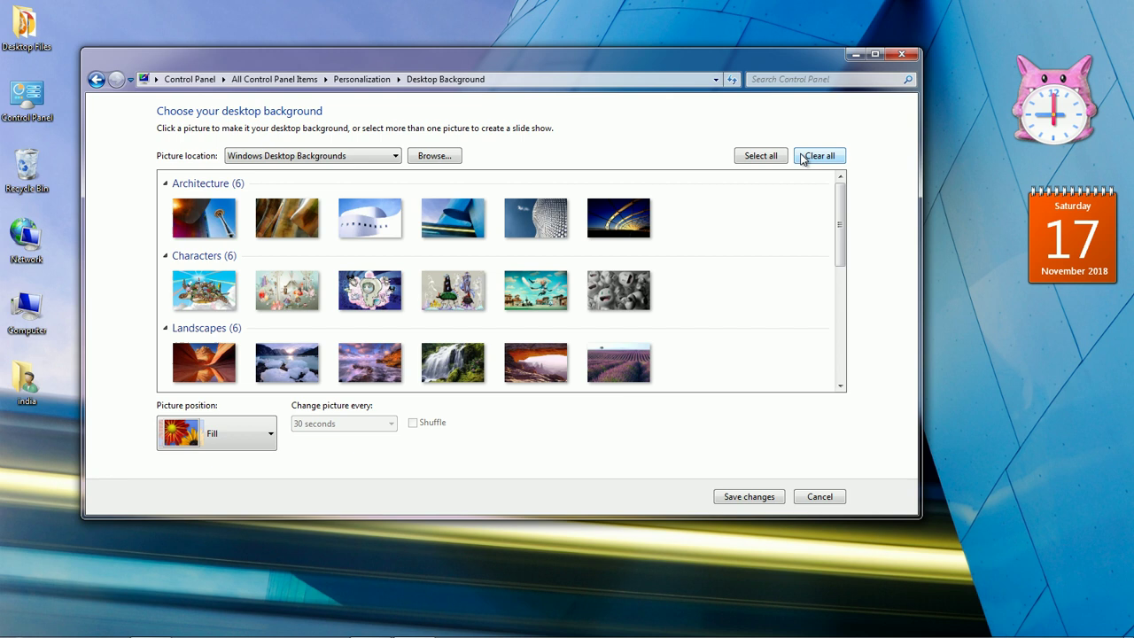
click(551, 238)
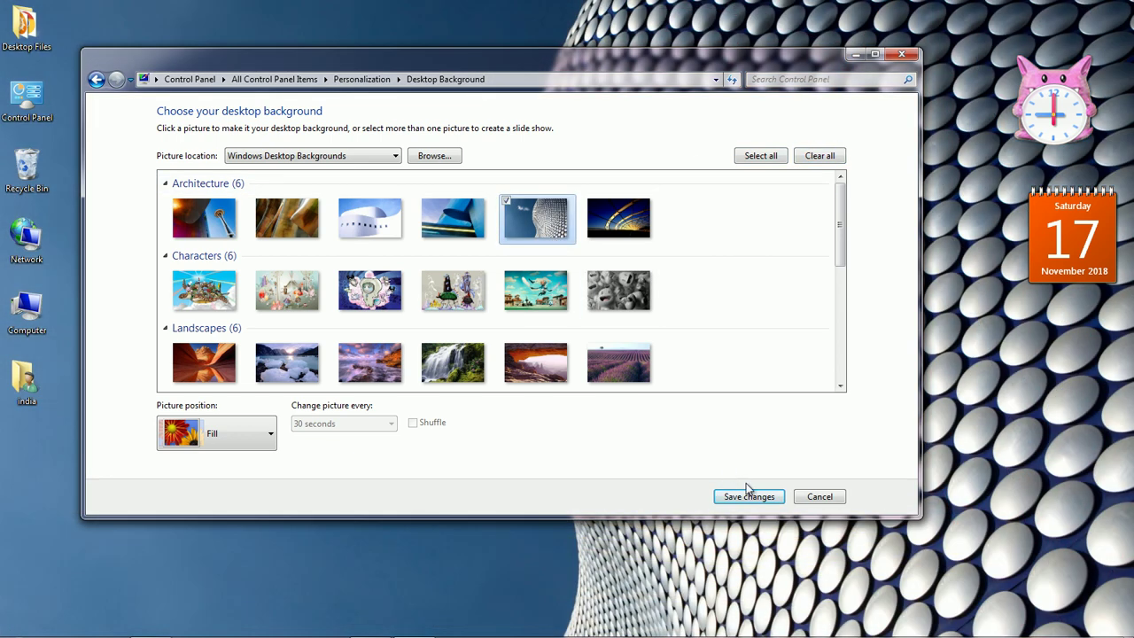
click(760, 498)
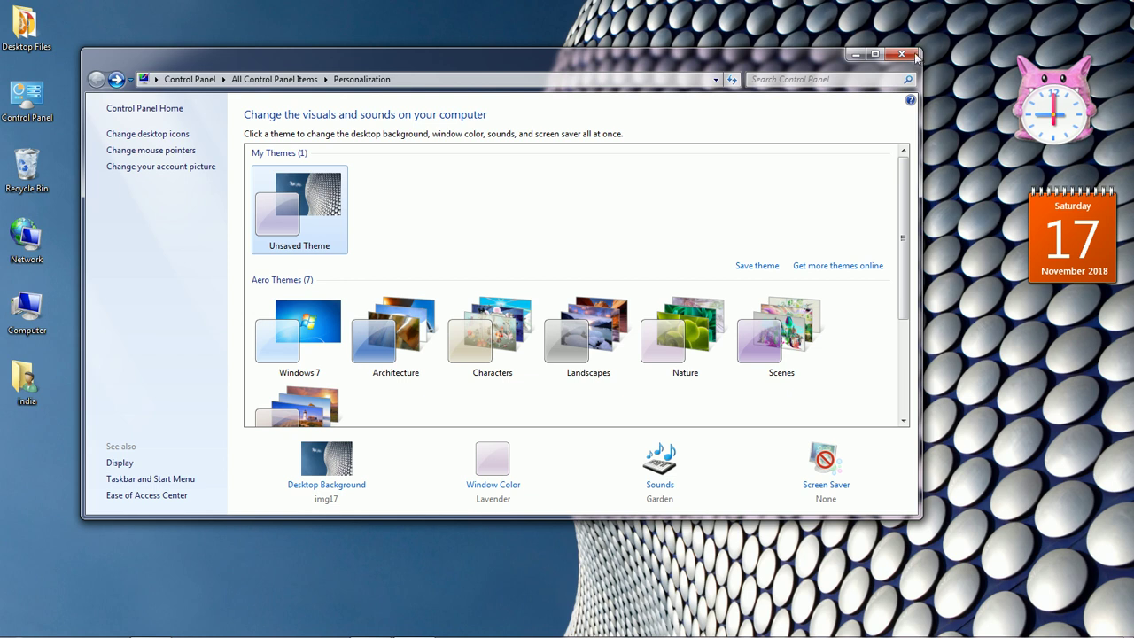
click(853, 55)
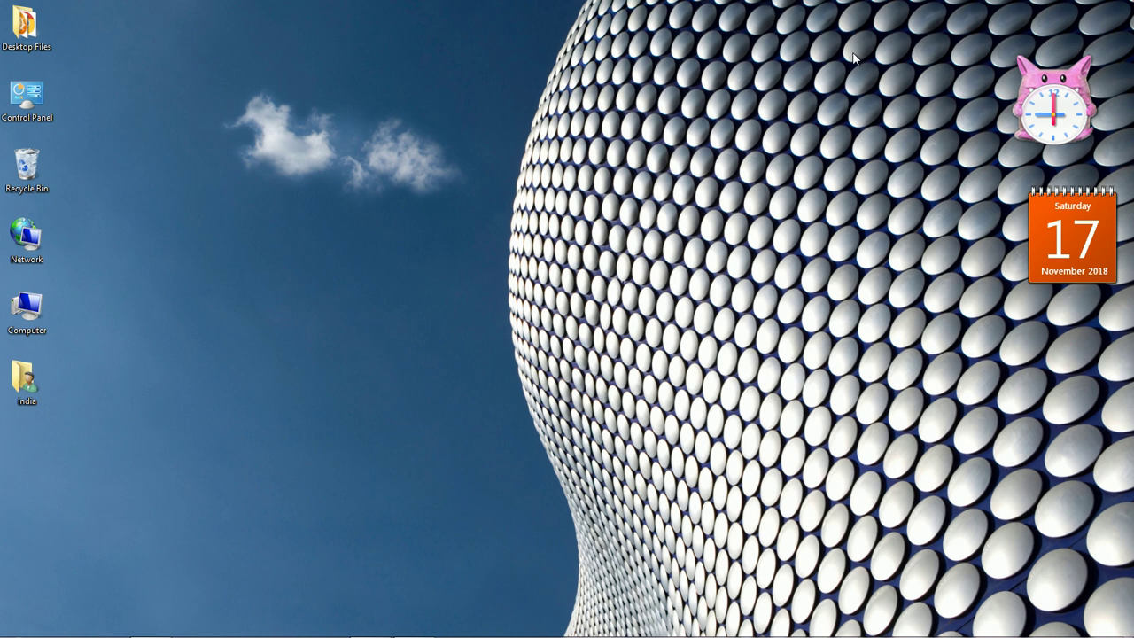
Step: Reopen the desktop background settings and examine the available picture locations
right_click(607, 228)
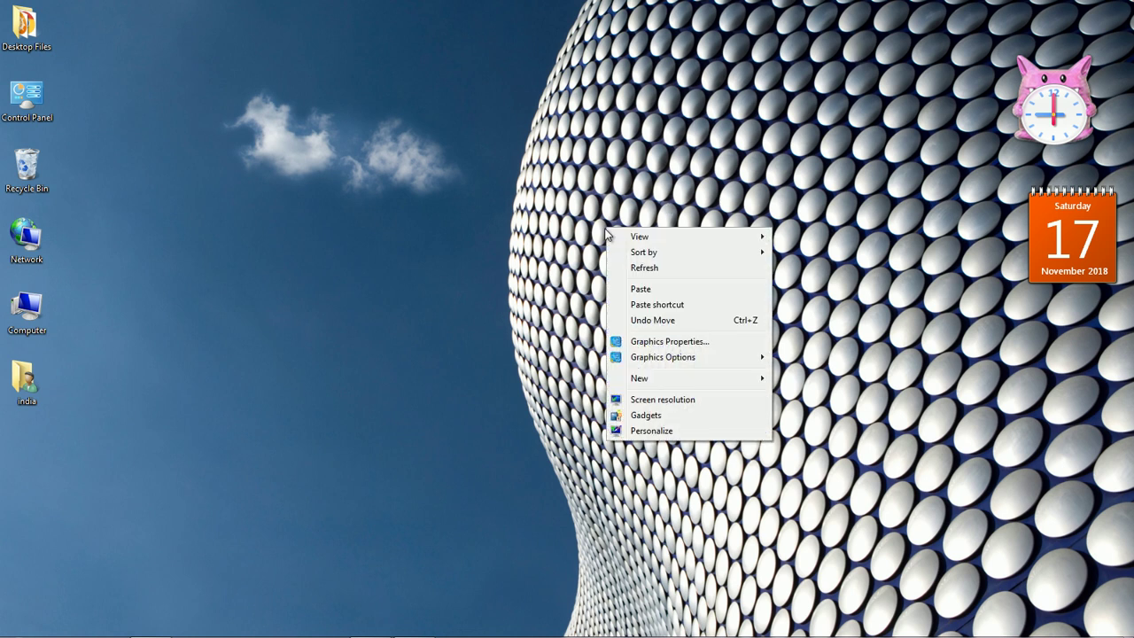
click(660, 431)
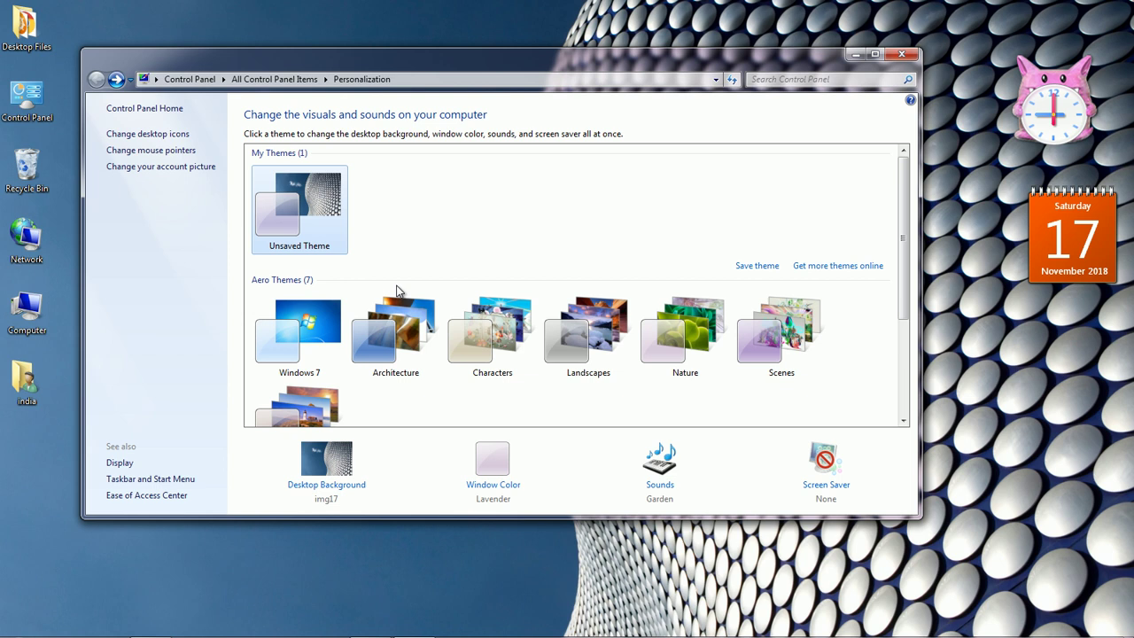
click(339, 493)
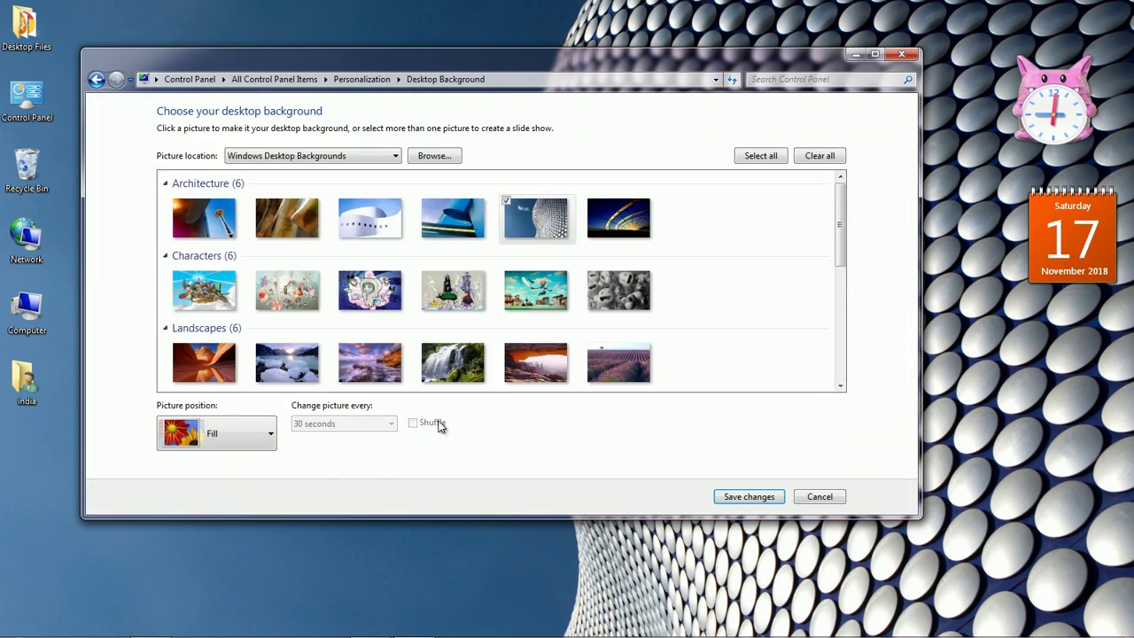
click(396, 157)
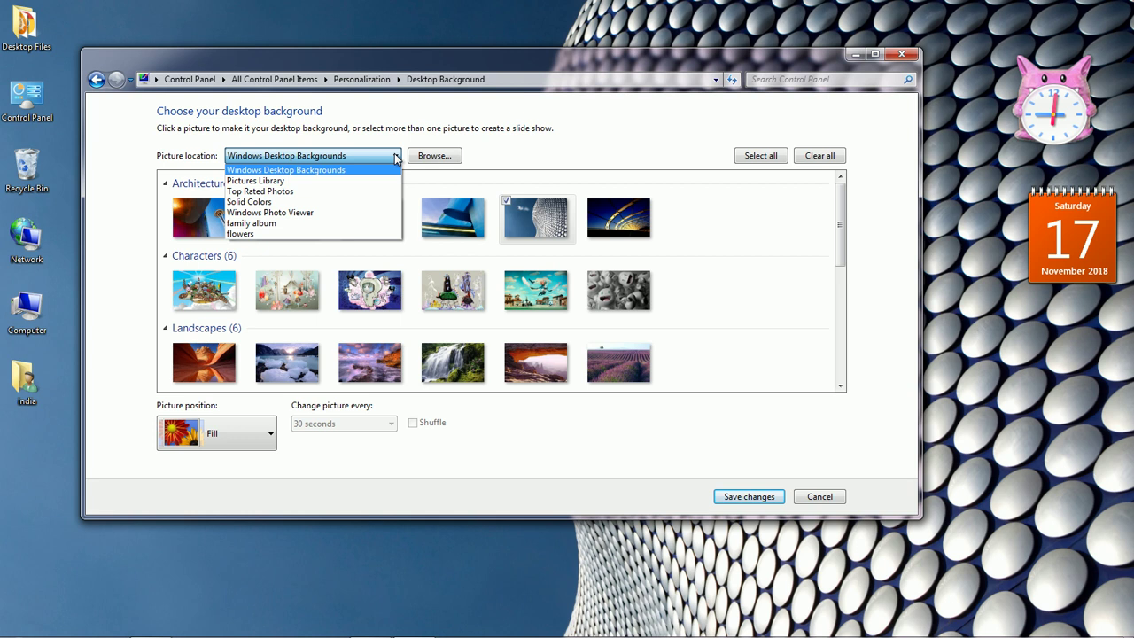
click(360, 155)
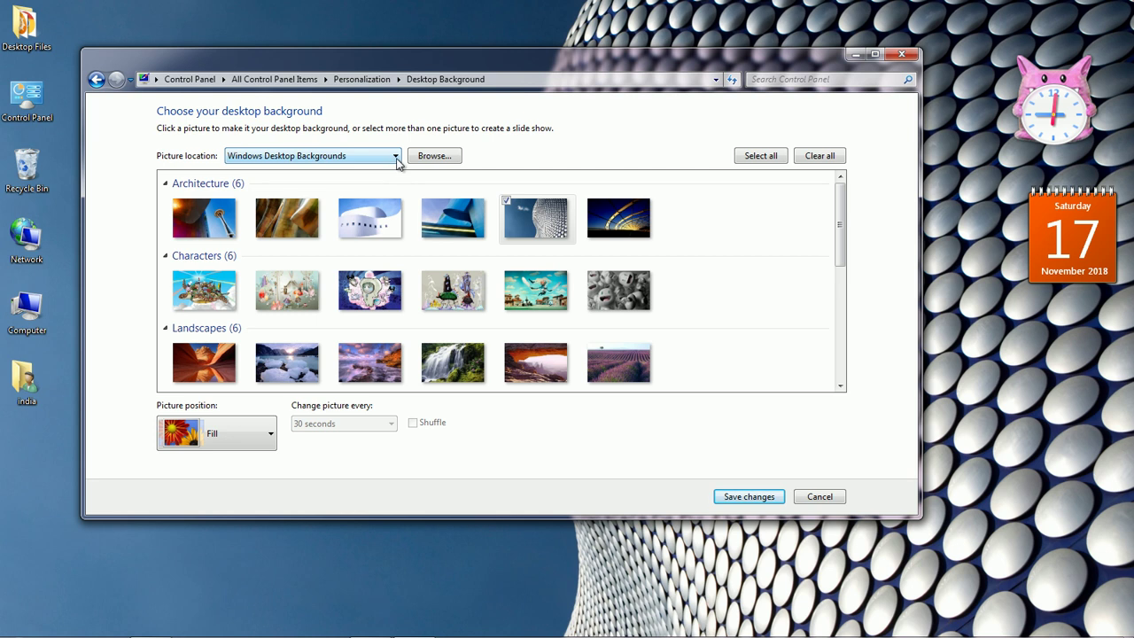
click(396, 157)
click(396, 157)
click(396, 157)
click(396, 157)
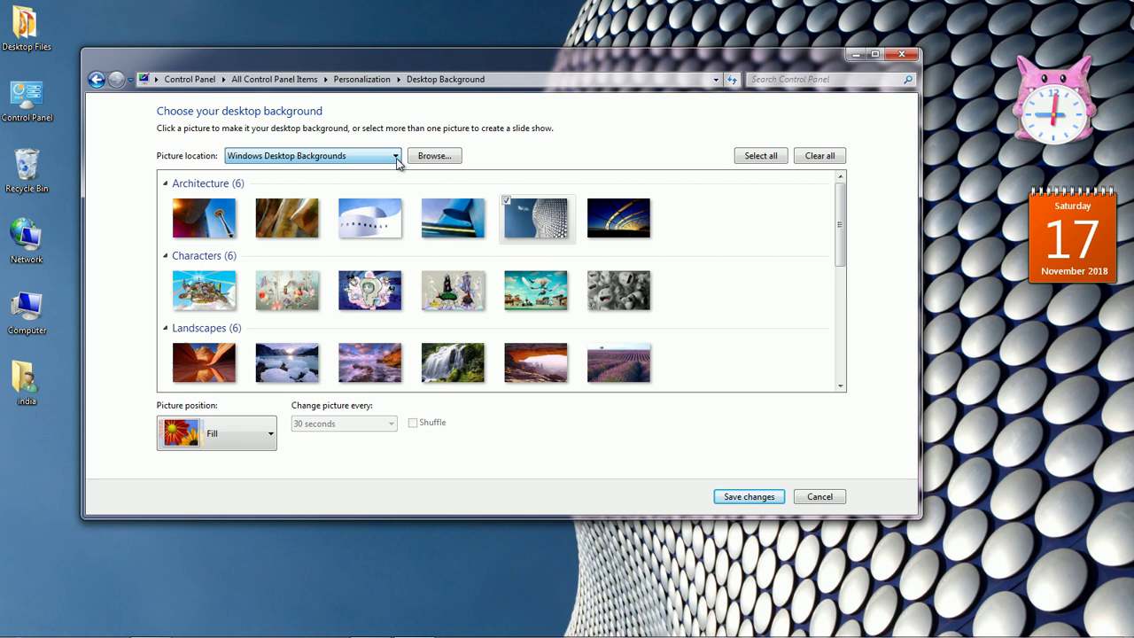
Step: Switch the picture location to Pictures Library and back to Windows Desktop Backgrounds, and reselect only the fifth Architecture picture
mouse_move(841, 229)
mouse_down()
mouse_move(843, 246)
mouse_move(846, 222)
mouse_up()
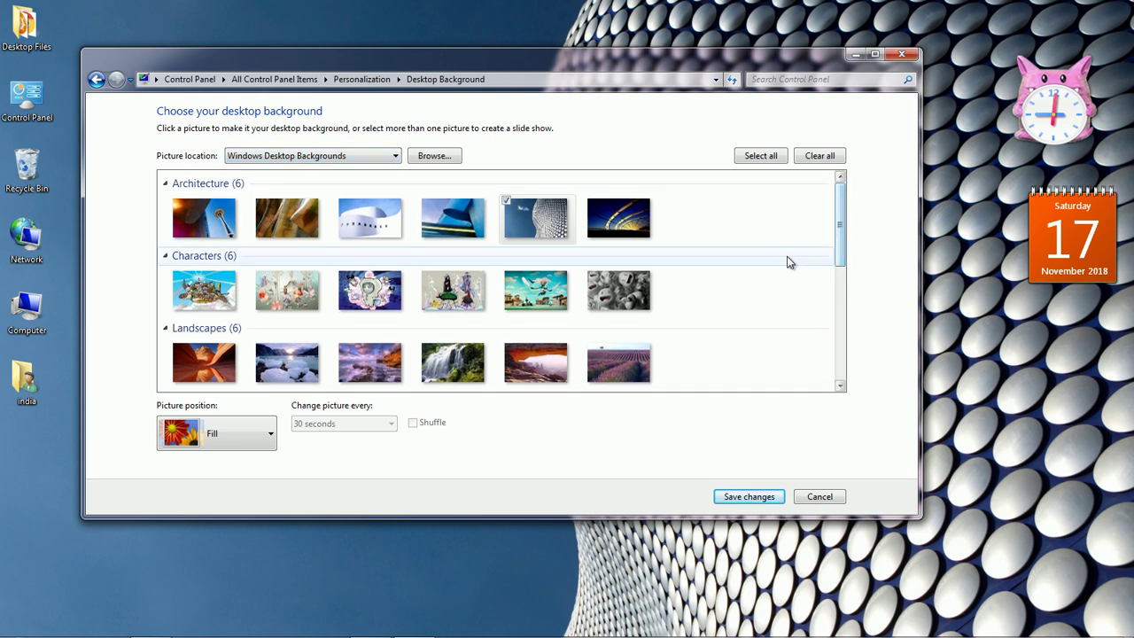
scroll(781, 252, down, 1)
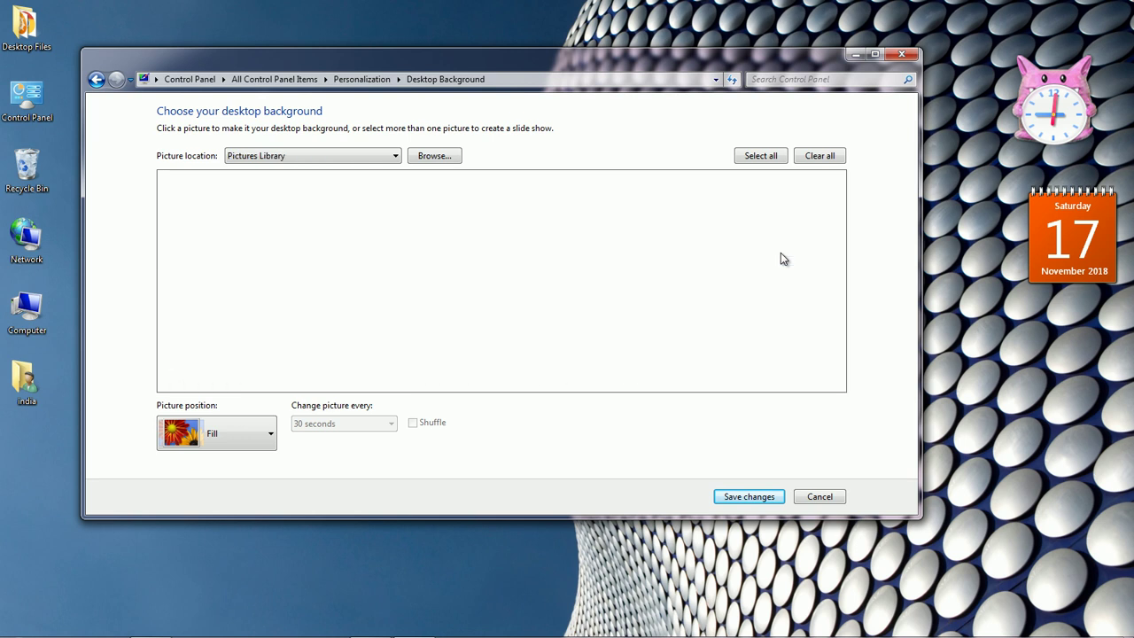
scroll(782, 255, up, 1)
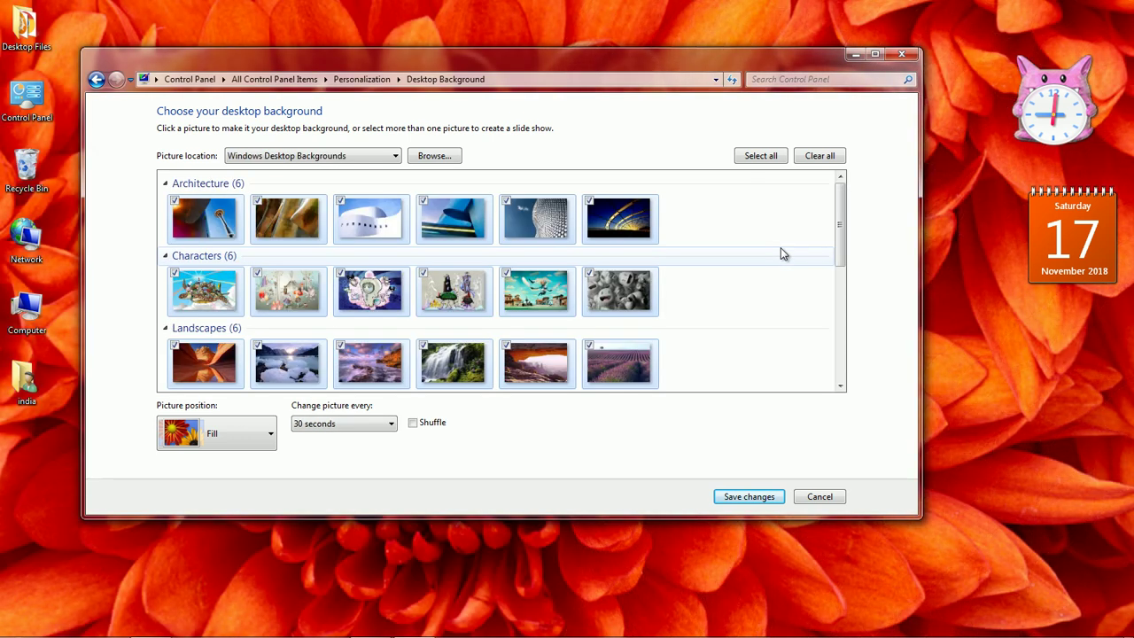
scroll(781, 252, down, 1)
scroll(781, 253, up, 1)
click(535, 217)
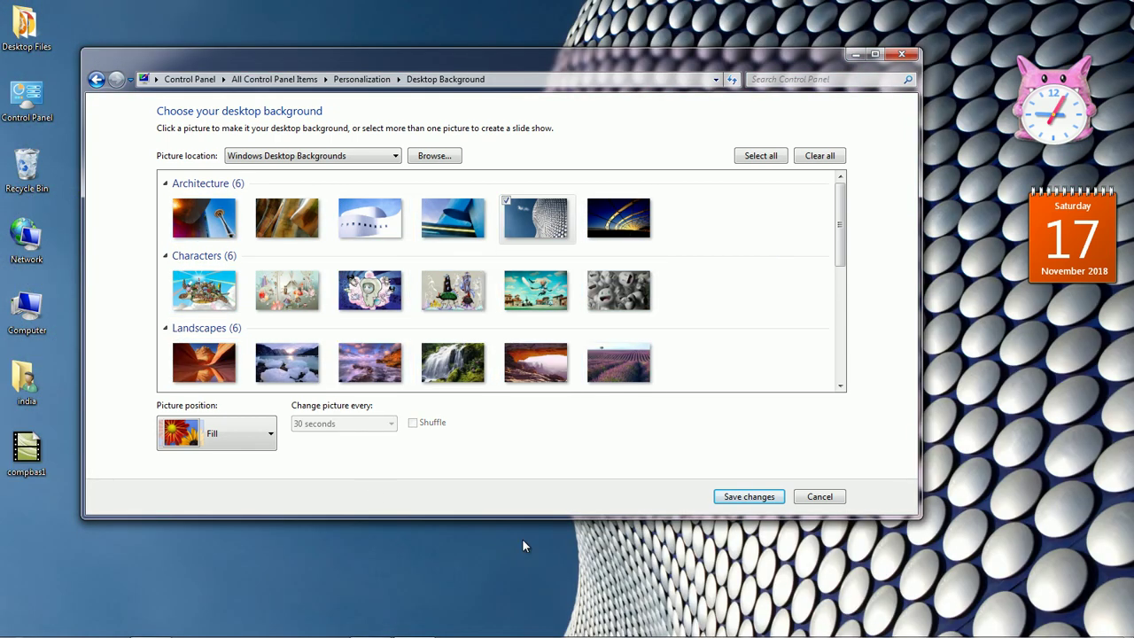
Step: Browse for a picture folder and set the picture location to the animals folder inside Images & pictures on Local Disk (D:)
click(394, 160)
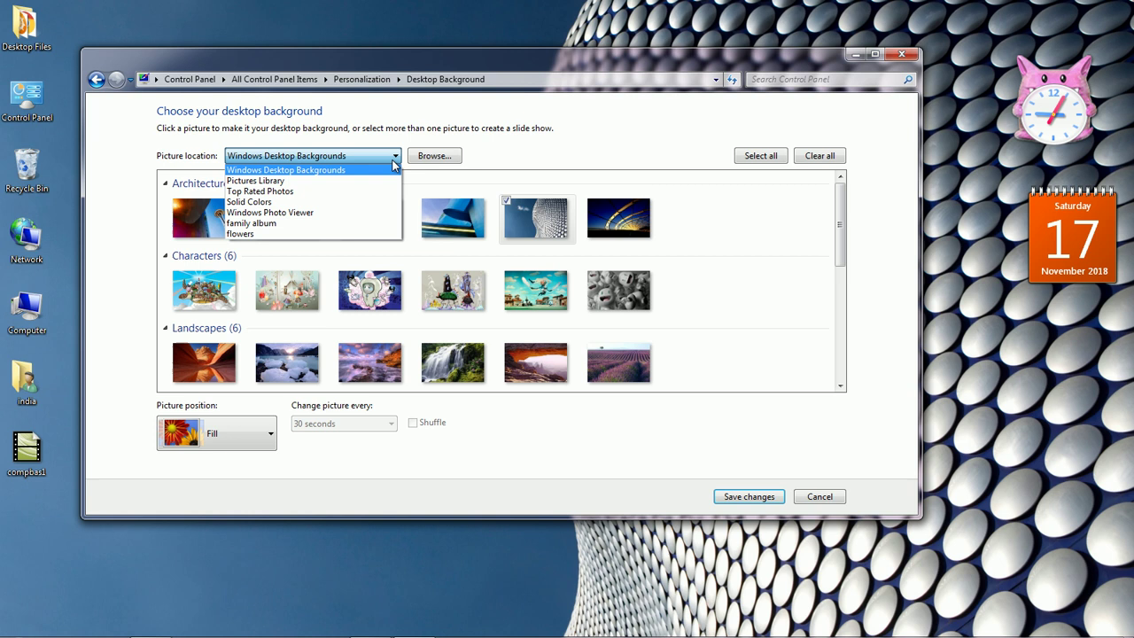
click(393, 162)
click(437, 160)
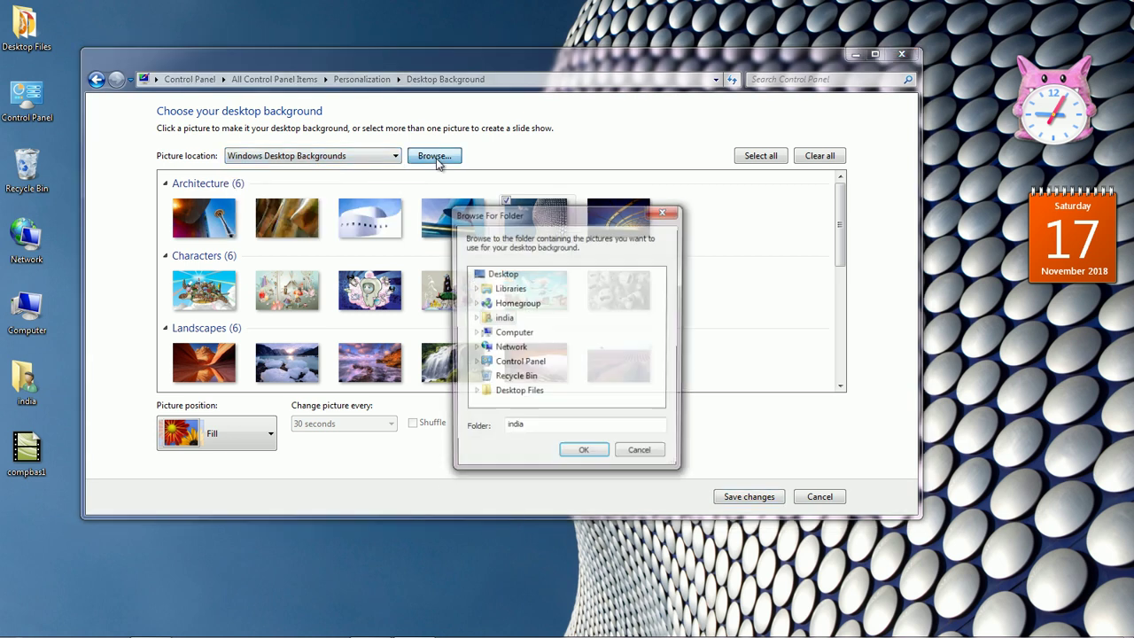
click(475, 333)
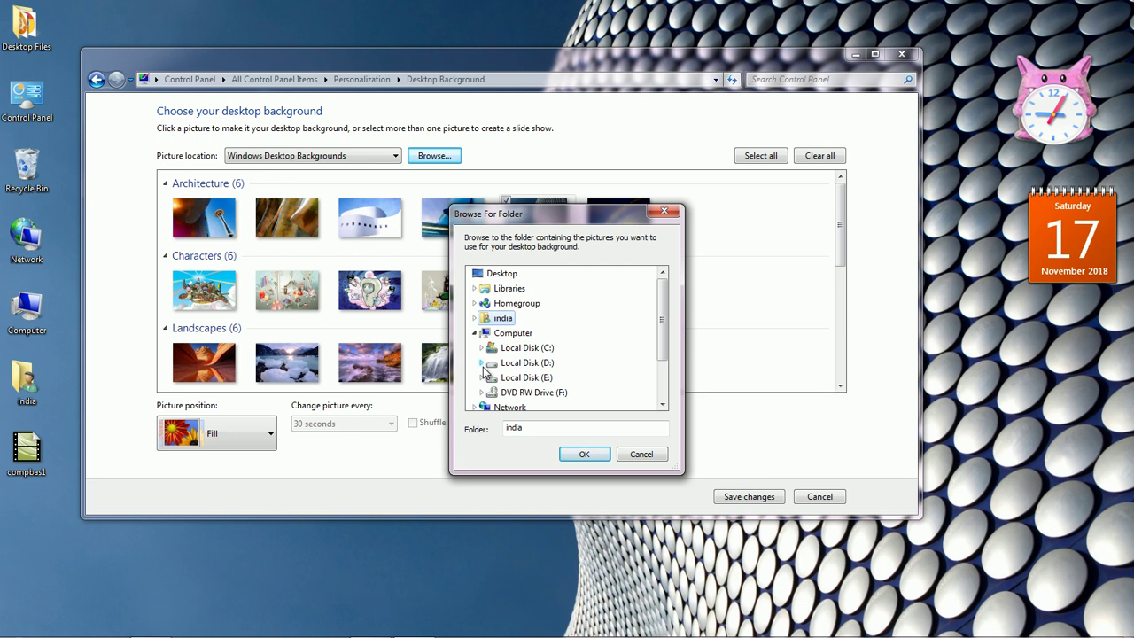
click(482, 362)
drag(665, 310, 663, 329)
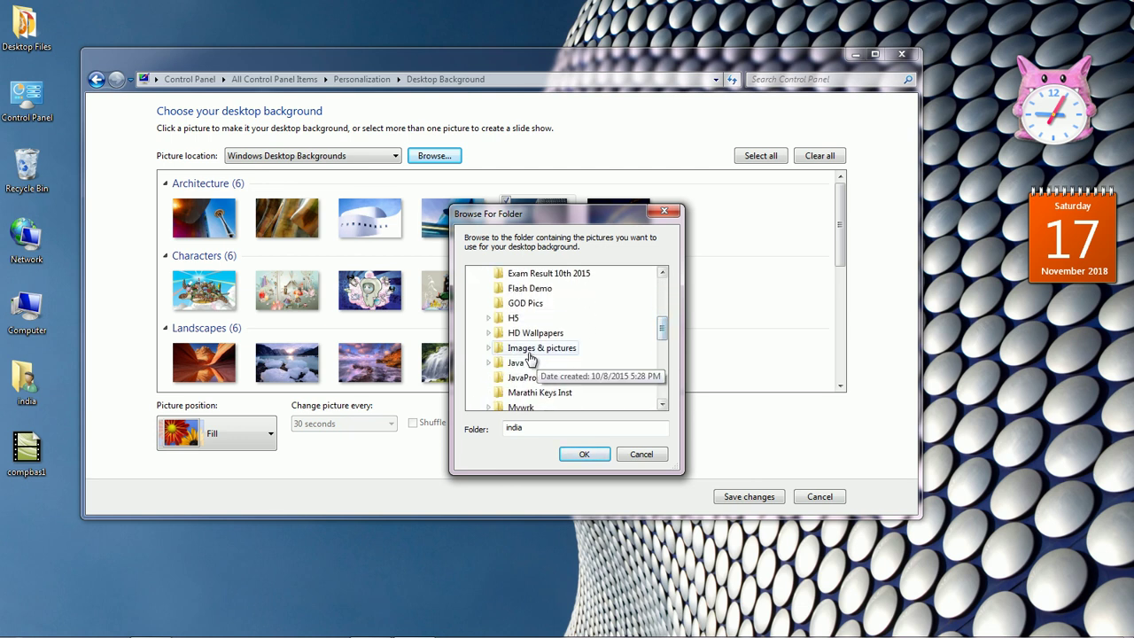
click(528, 351)
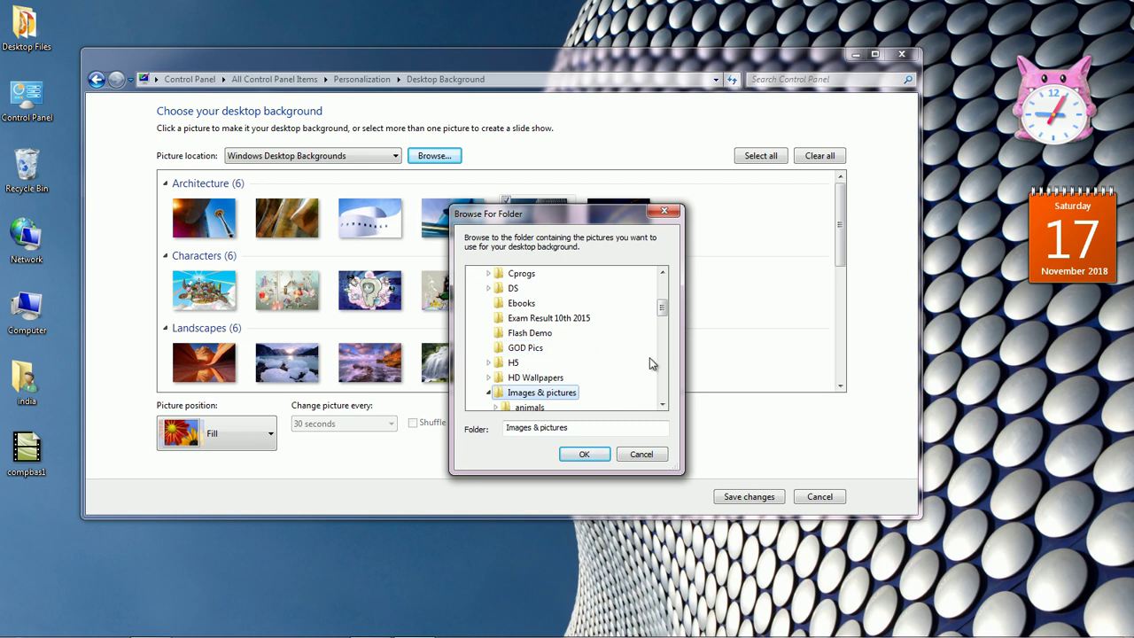
drag(662, 320, 660, 325)
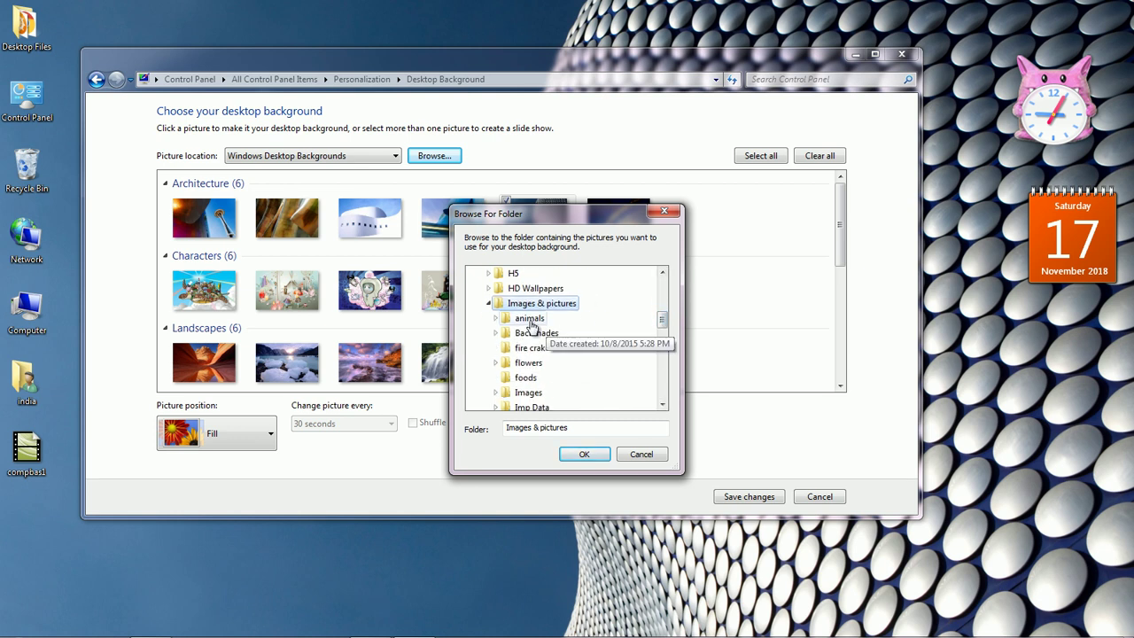
click(532, 321)
click(584, 453)
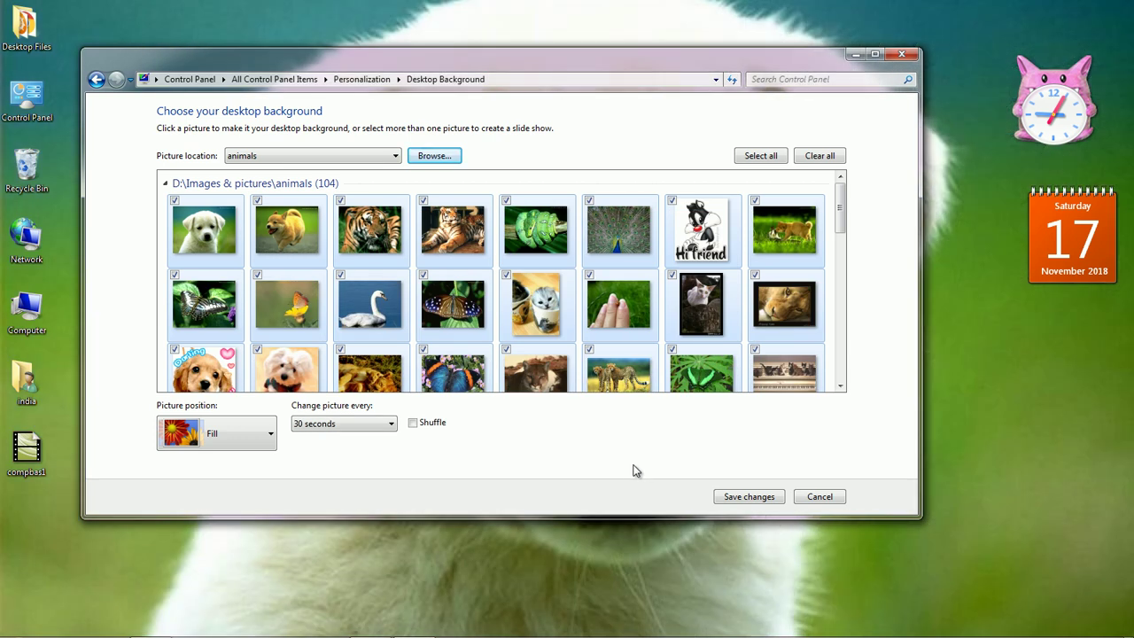
Step: Clear all selected pictures, choose only the peacock picture as the background and look through the rest of the animals folder
click(819, 156)
click(618, 243)
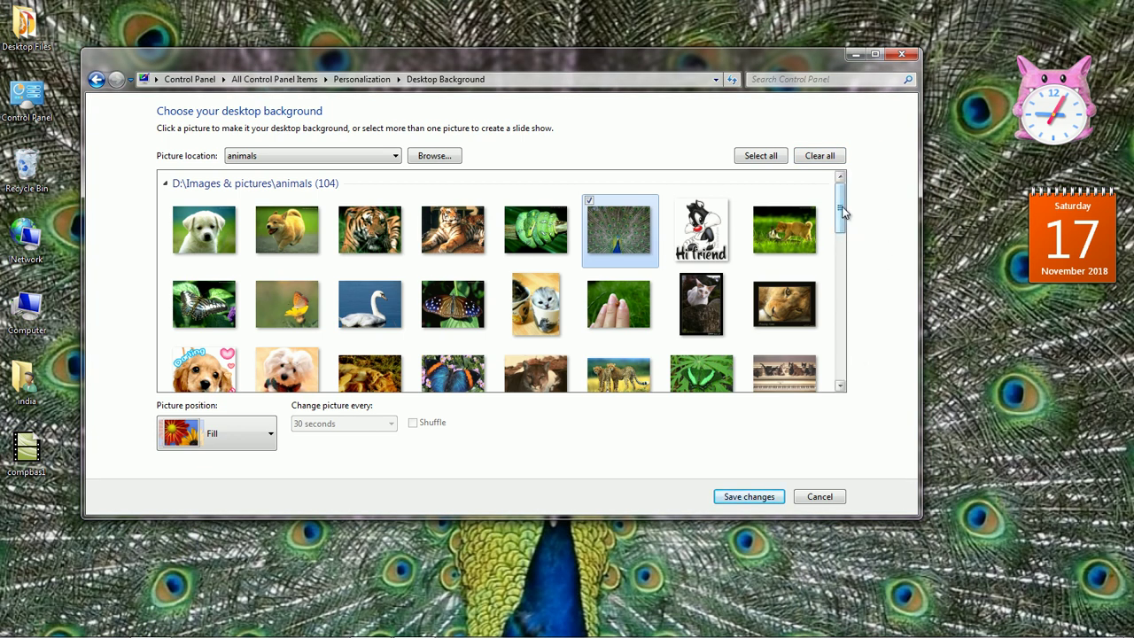
click(840, 387)
scroll(842, 390, down, 1)
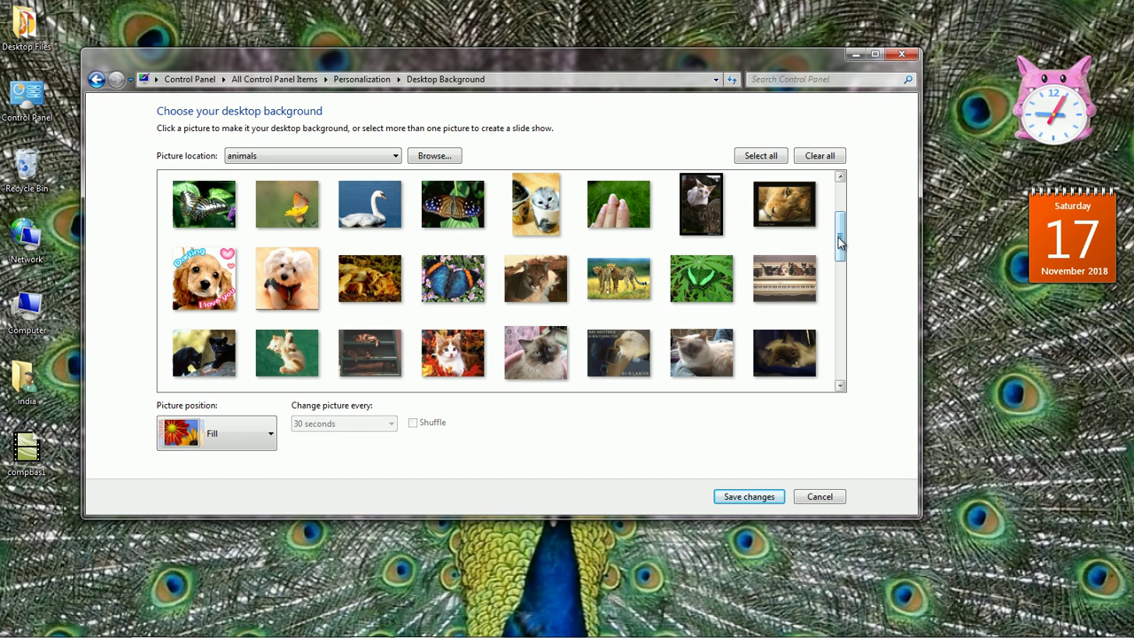
drag(839, 241, 861, 388)
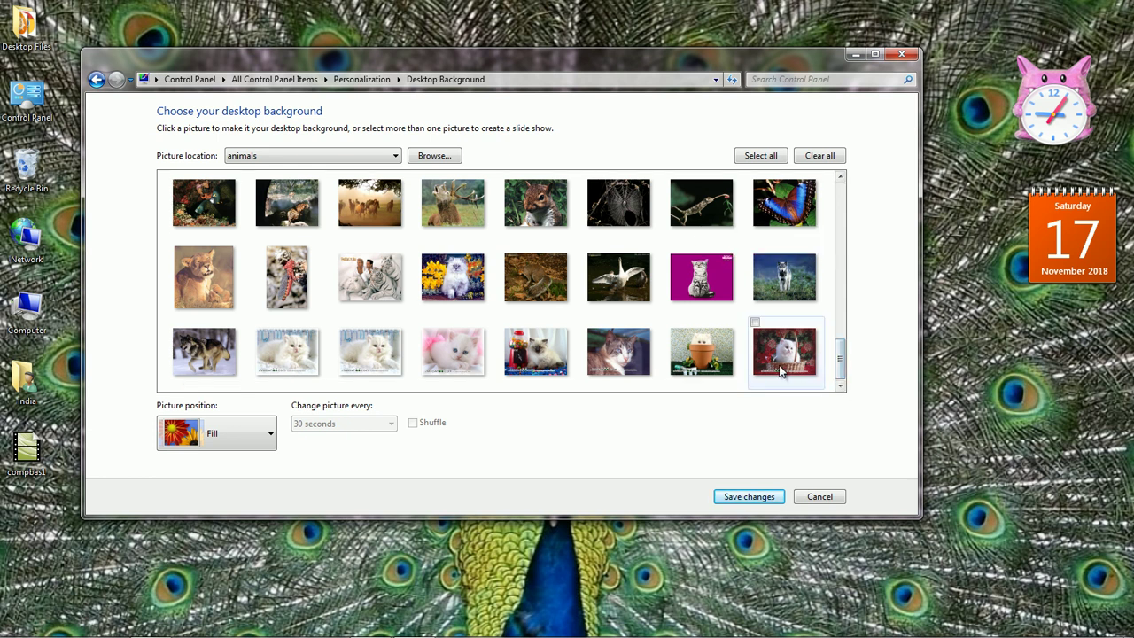
scroll(780, 364, up, 2)
scroll(780, 364, up, 5)
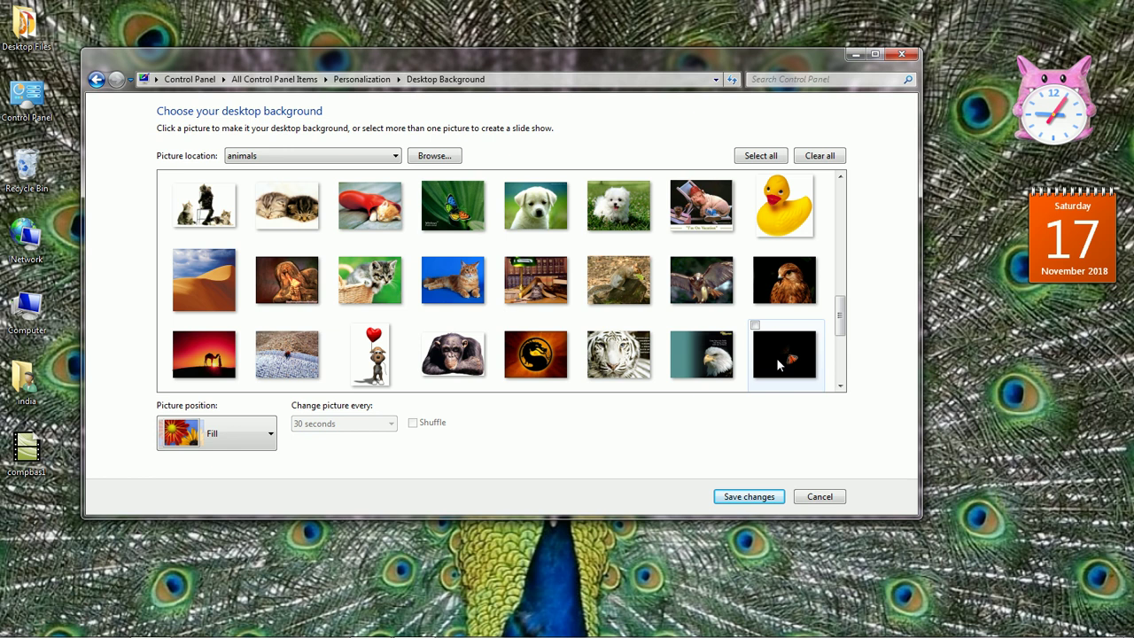
scroll(778, 359, up, 4)
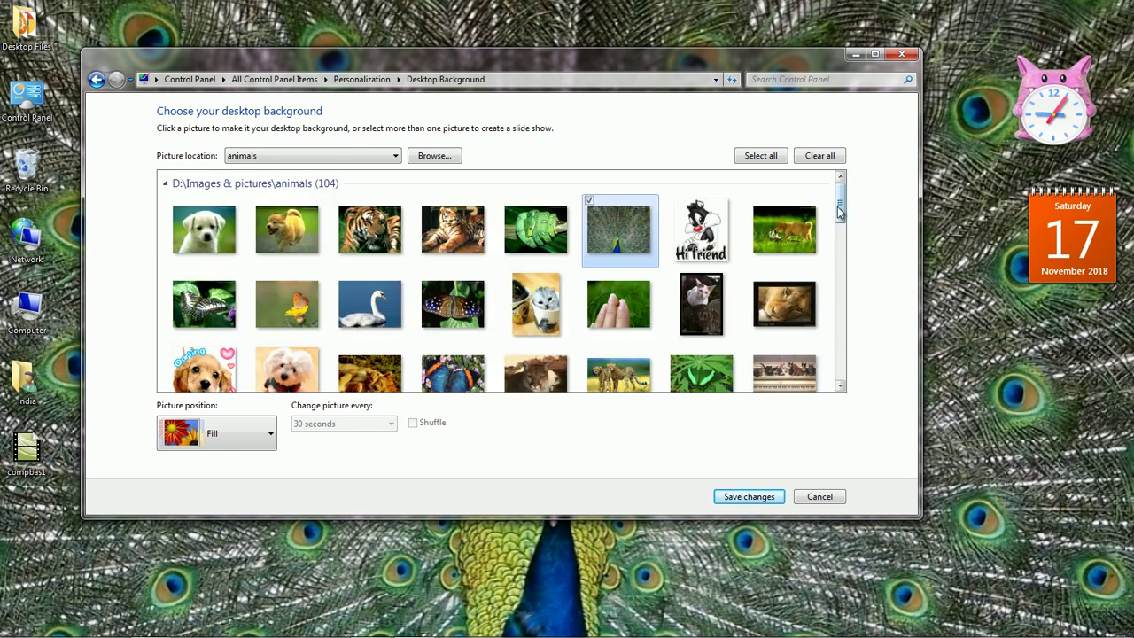
Step: Step through the animal pictures to the kitten sleeping in the red boot, save it as the background and minimize the window
key(Down)
key(Down)
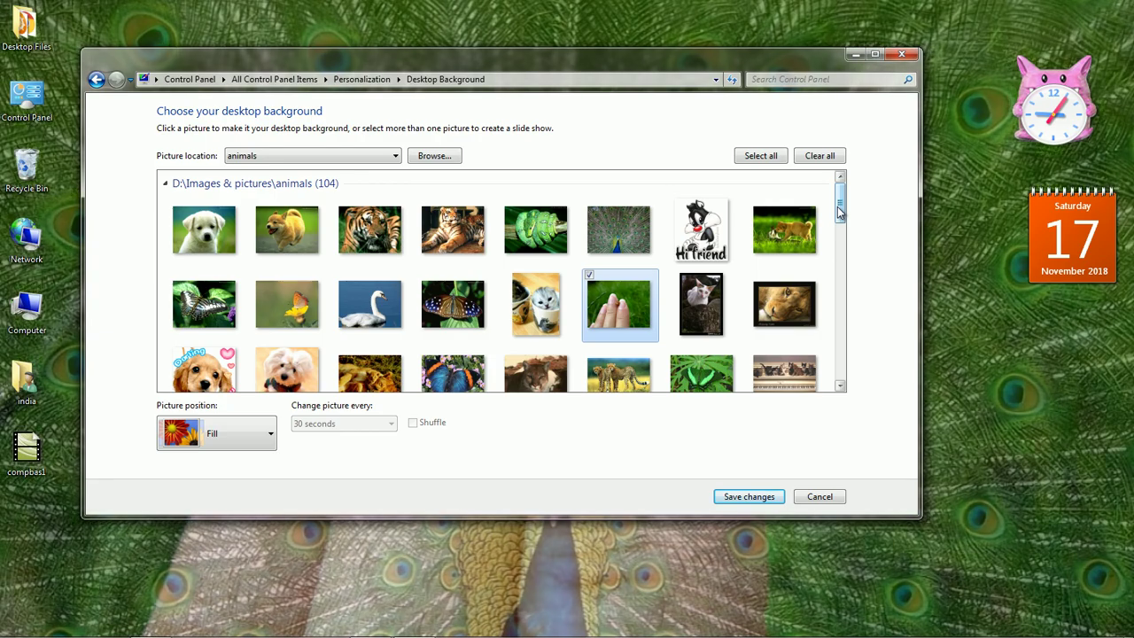
key(Down)
key(Down)
key(Down)
key(Down)
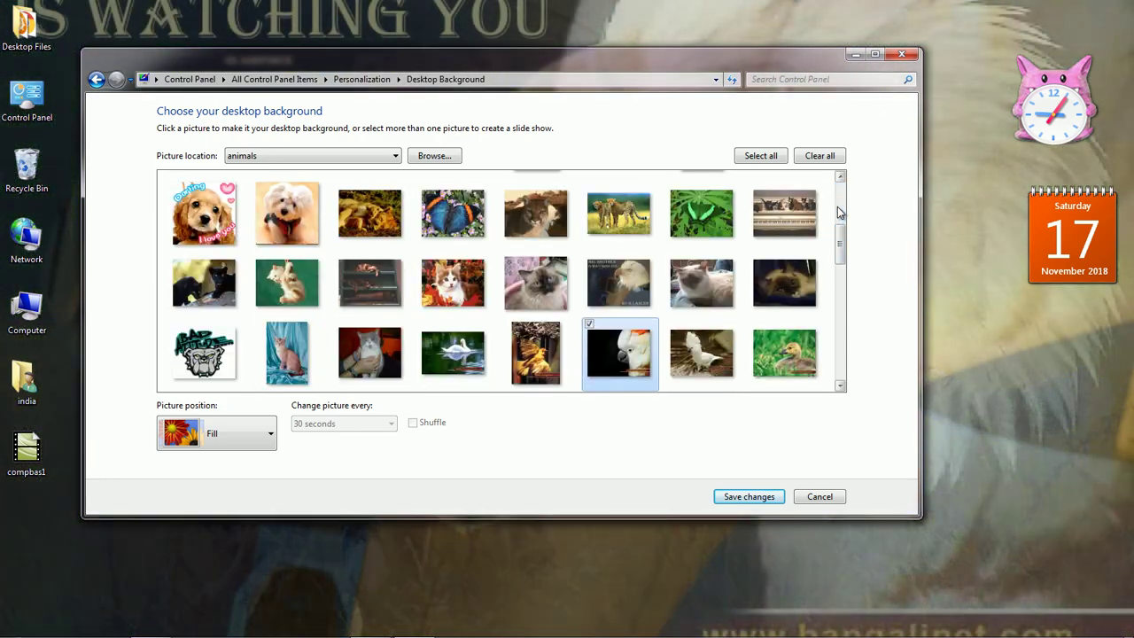
key(Down)
key(Down)
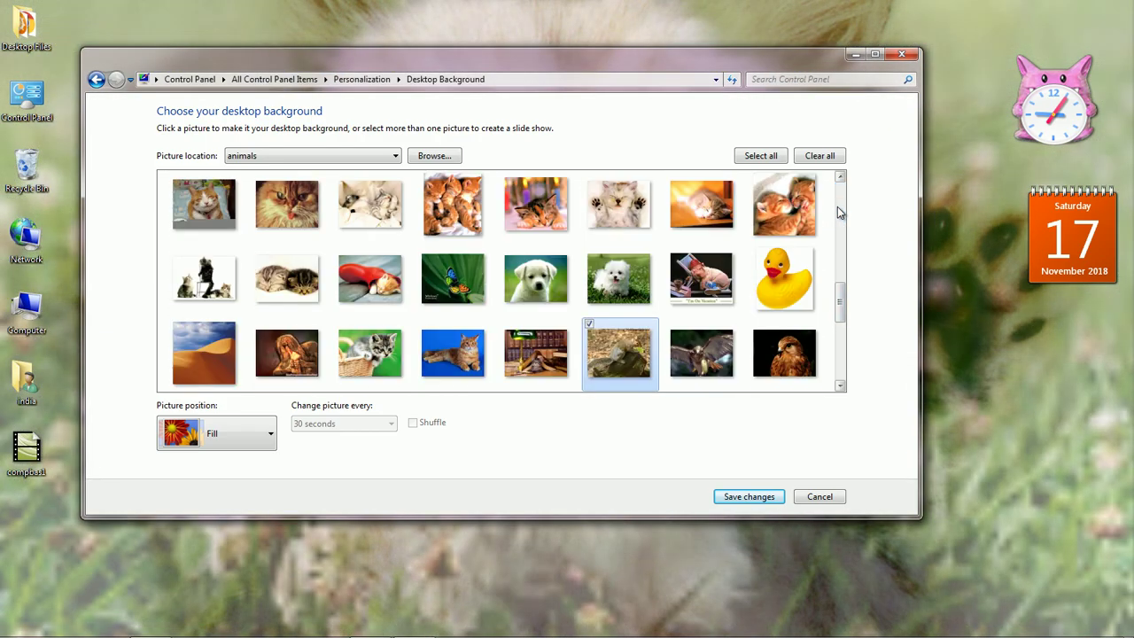
key(Down)
key(Left)
key(Left)
key(Left)
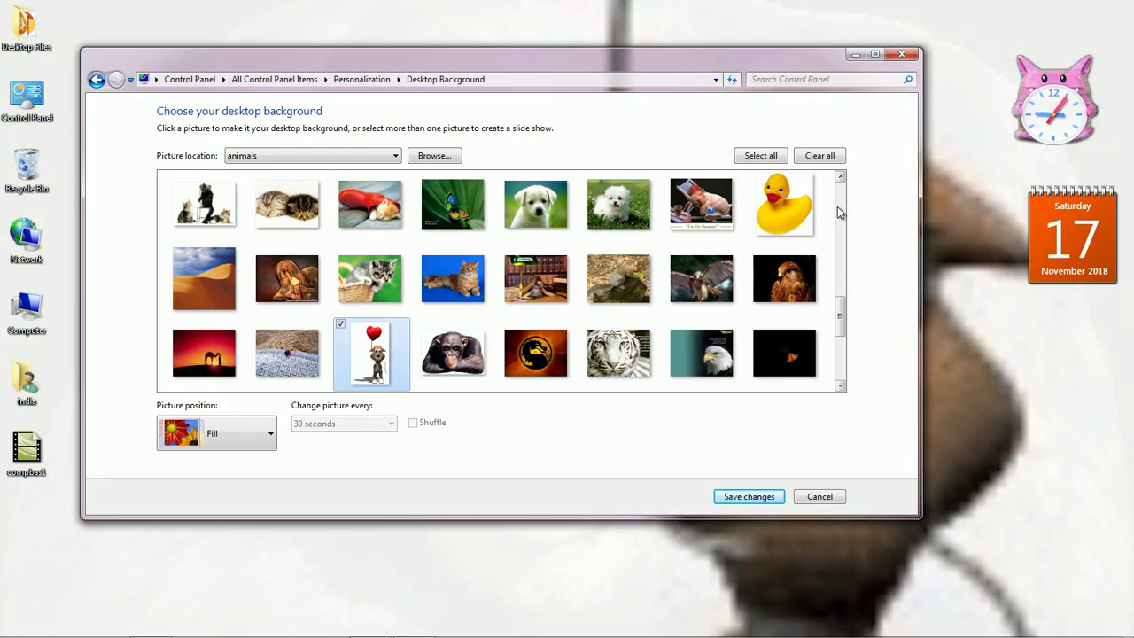
key(Up)
key(Up)
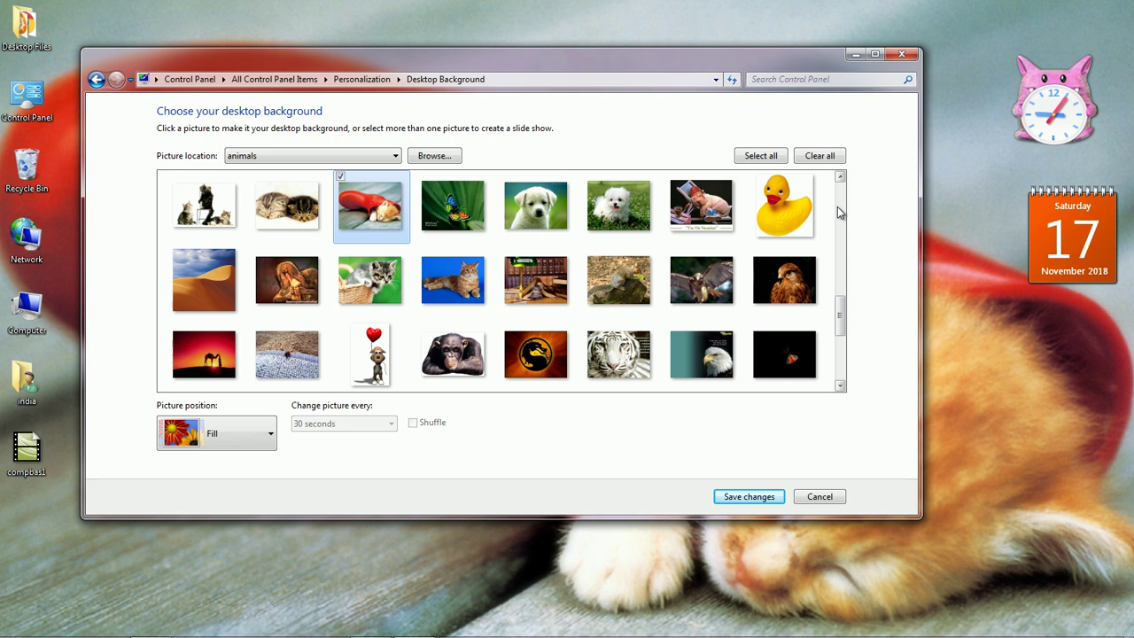
key(Left)
key(Right)
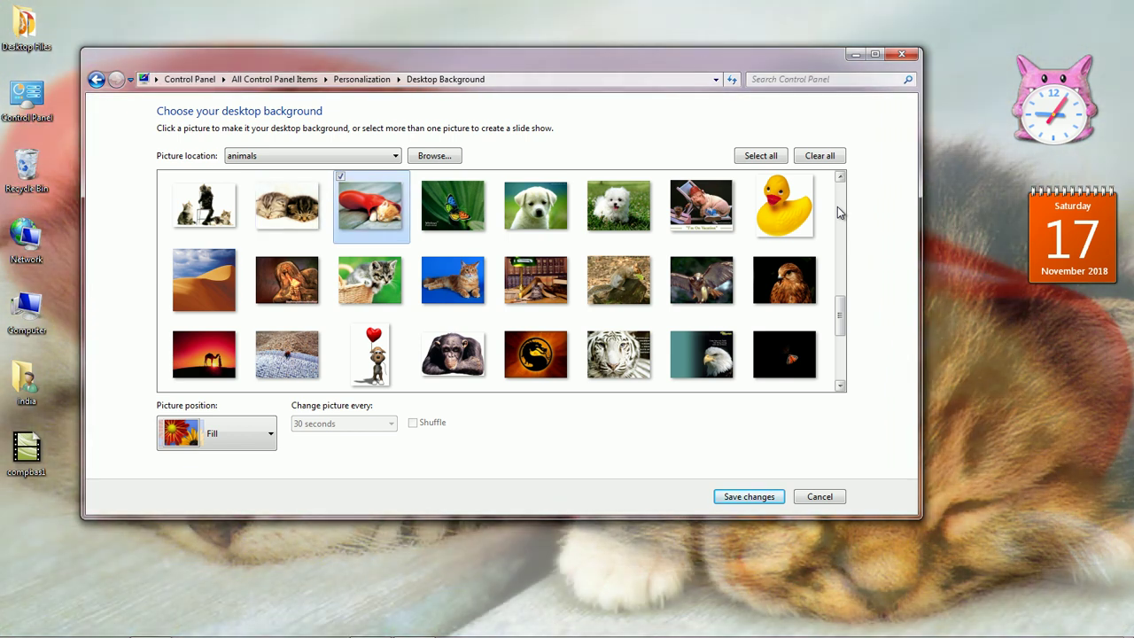
key(Right)
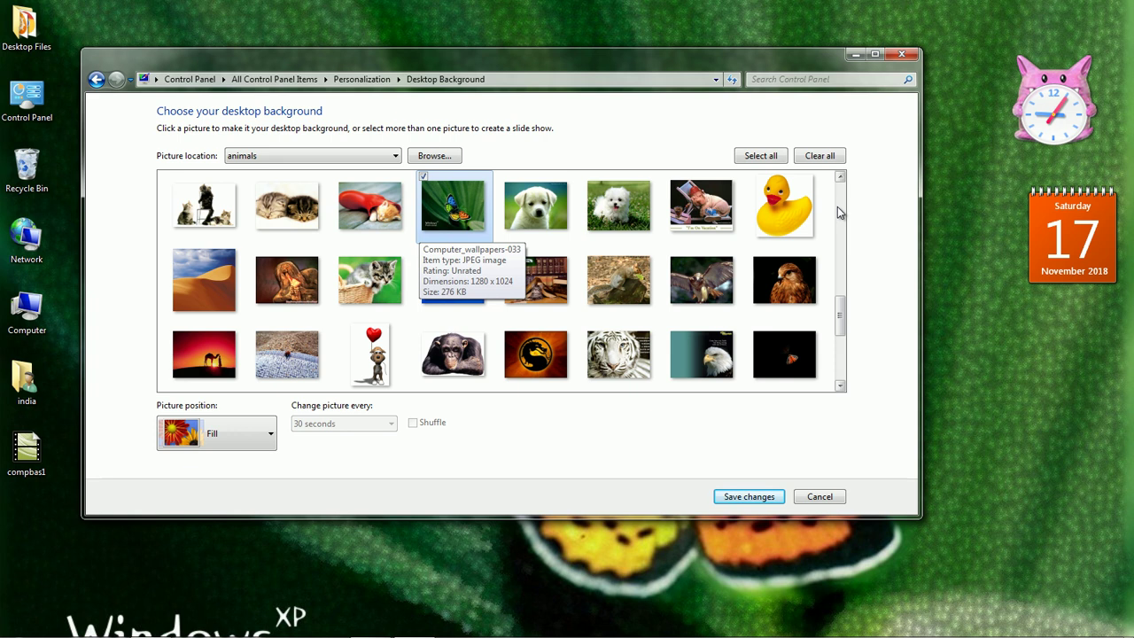
key(Left)
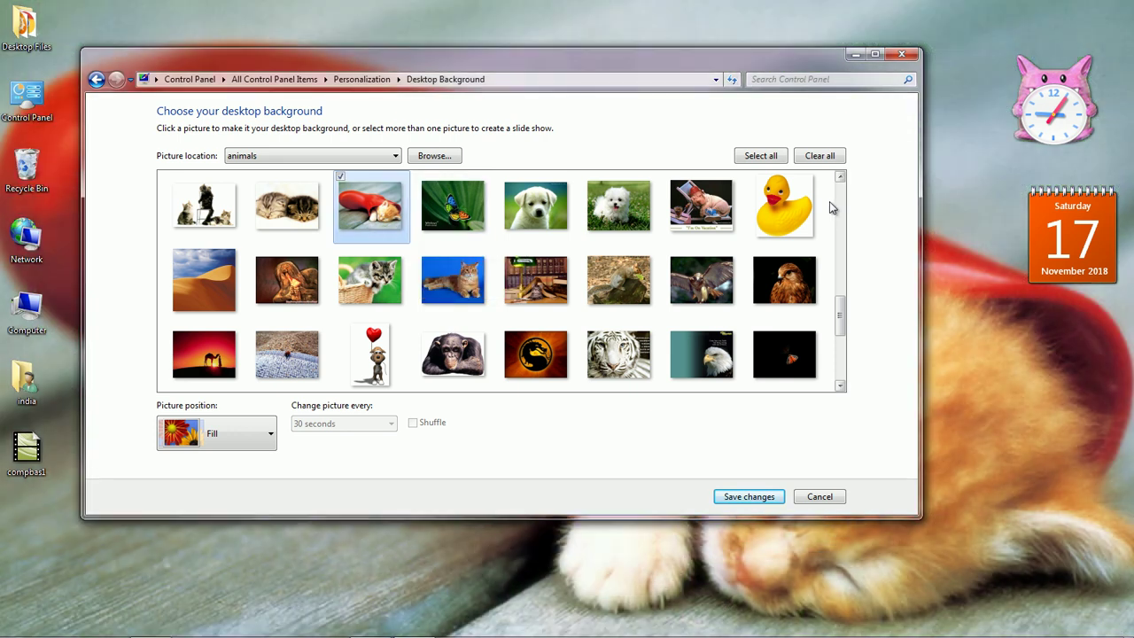
click(753, 499)
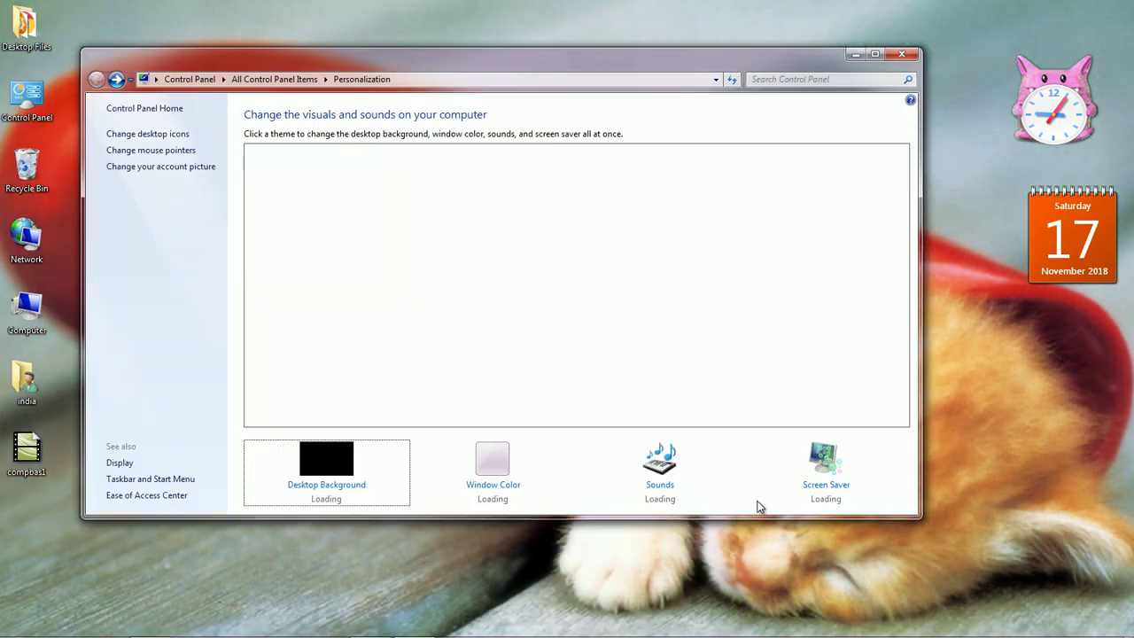
click(855, 54)
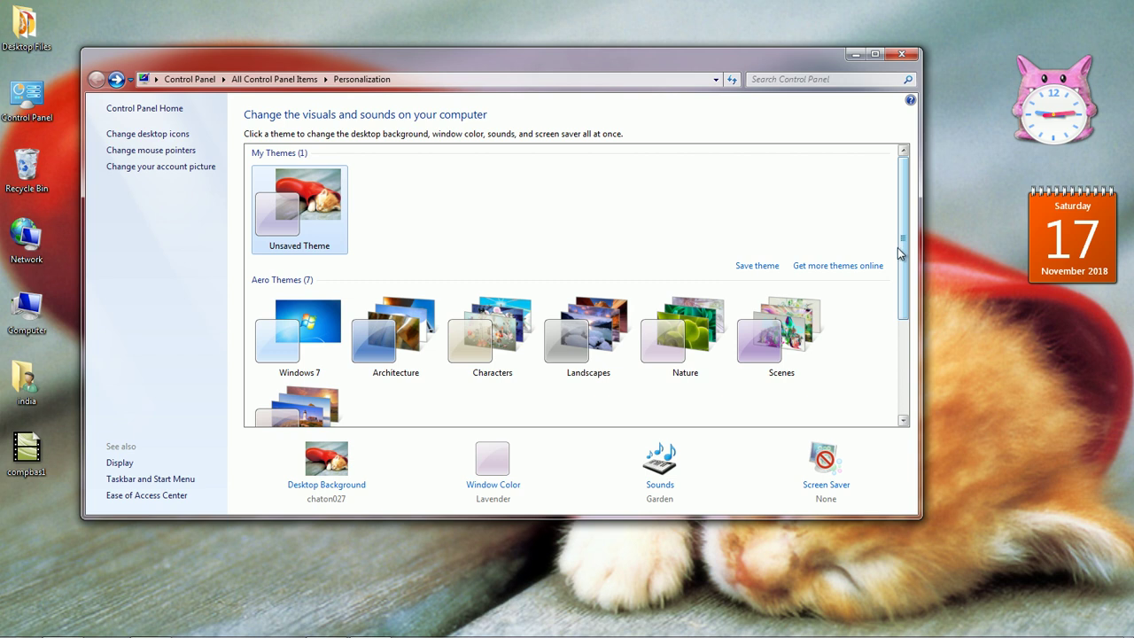
Step: Reopen the desktop background settings, set the picture position to Center and minimize the window to view the desktop
click(353, 489)
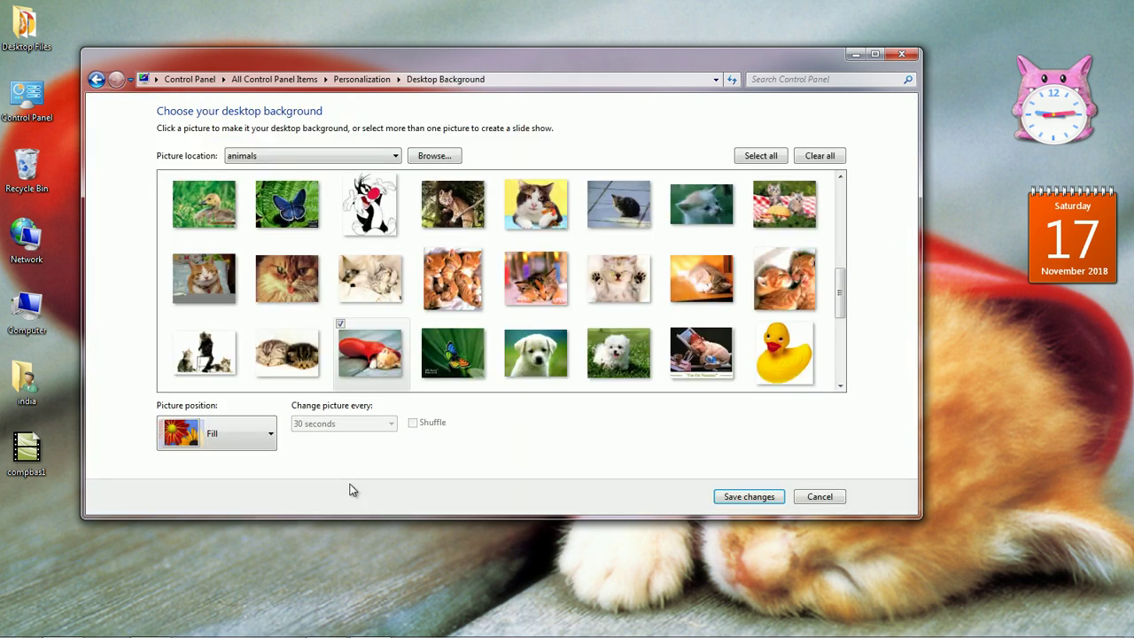
click(266, 434)
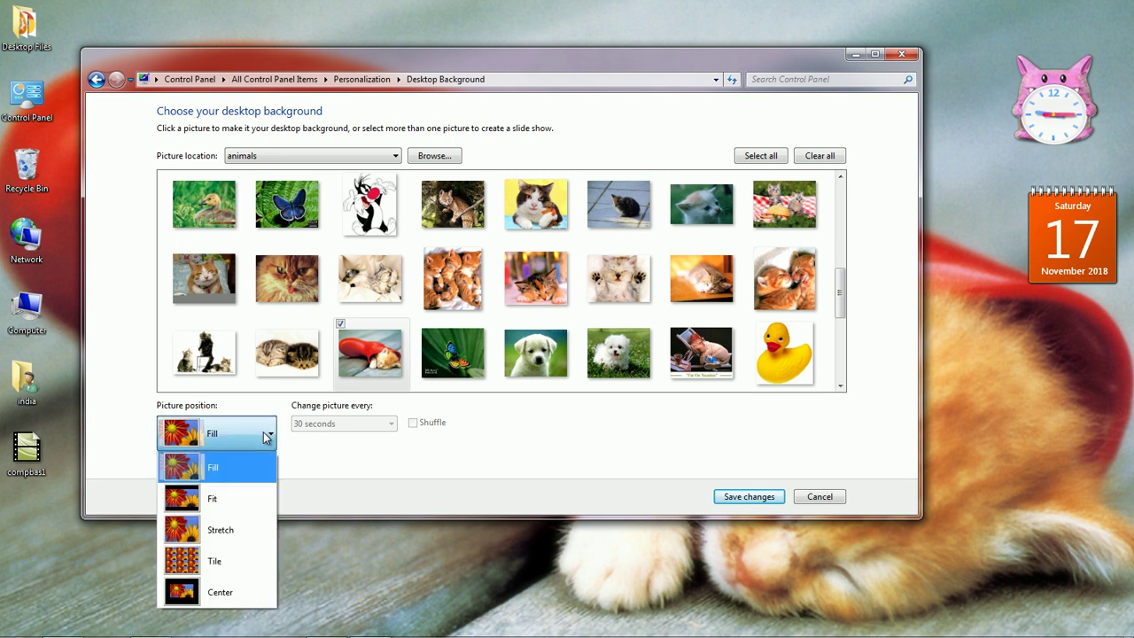
click(245, 594)
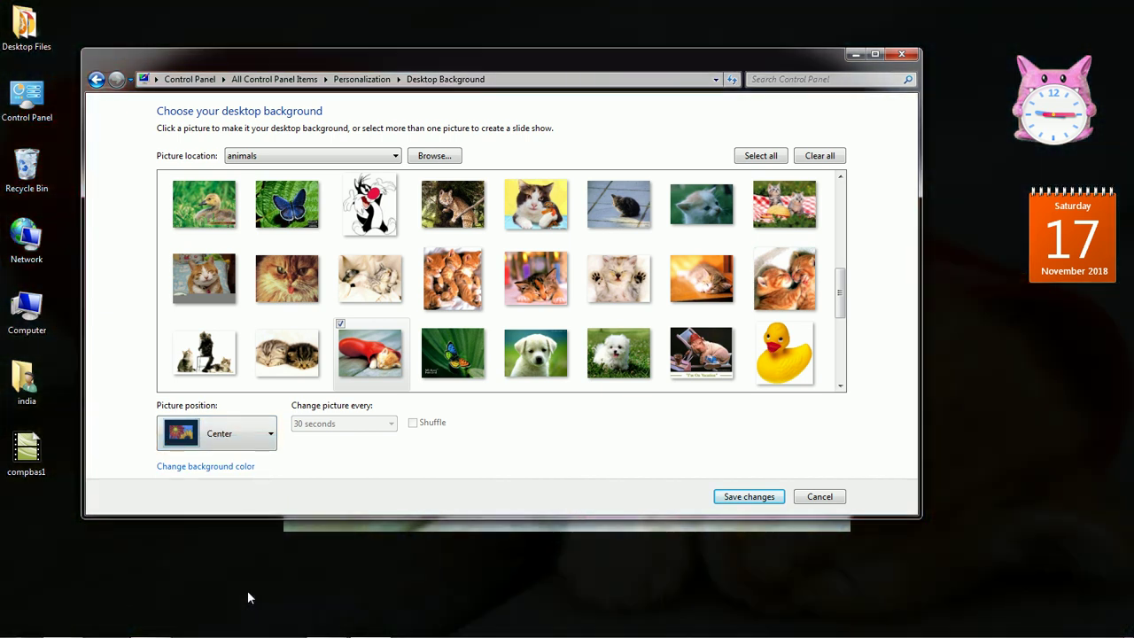
click(853, 56)
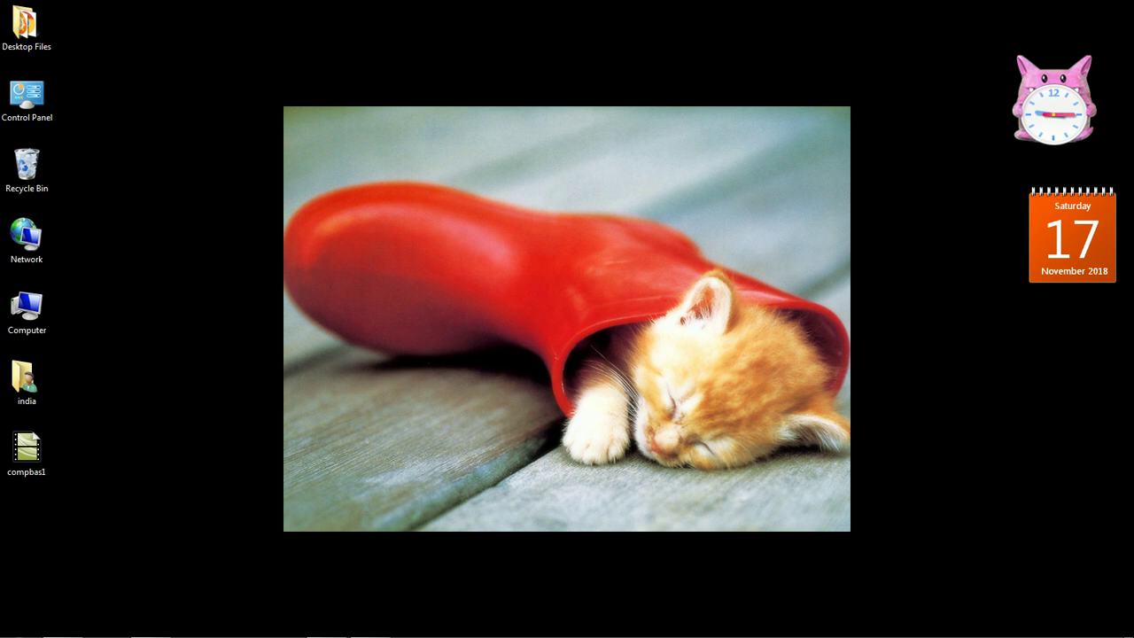
Step: Restore the background settings, set the picture position to Tile and minimize the window to view the desktop
mouse_move(370, 624)
click(354, 589)
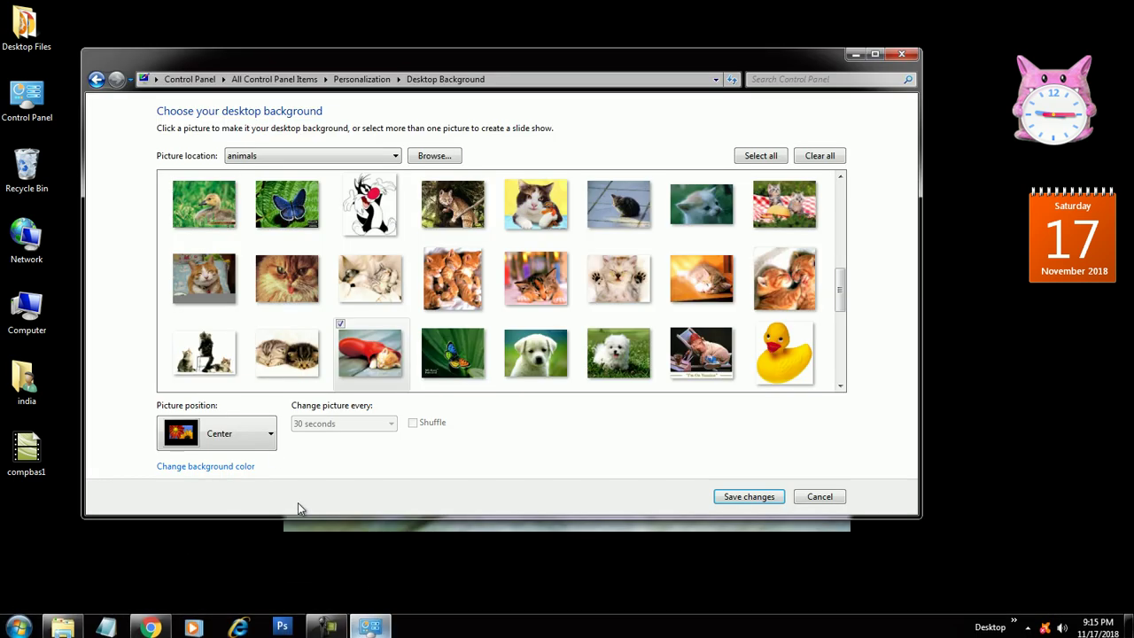
click(266, 434)
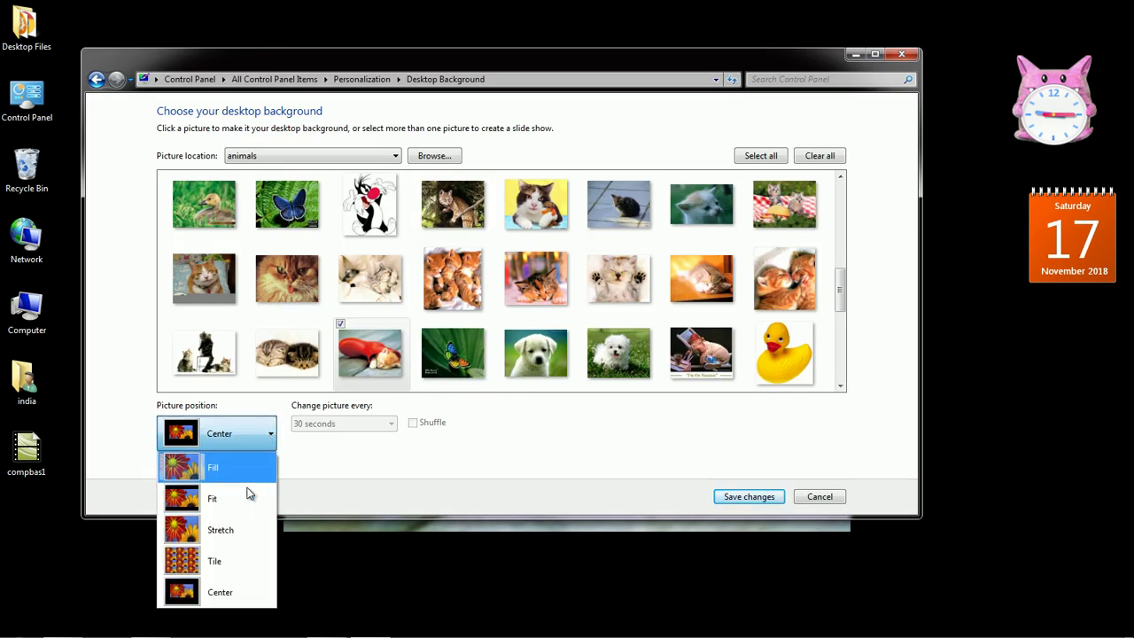
click(235, 562)
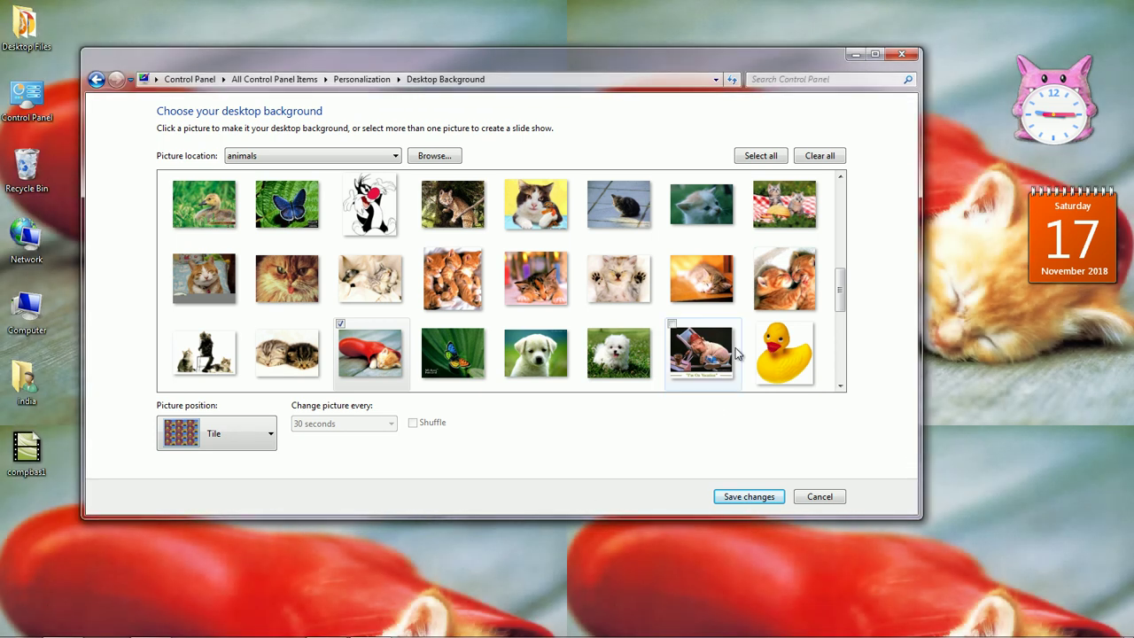
click(856, 55)
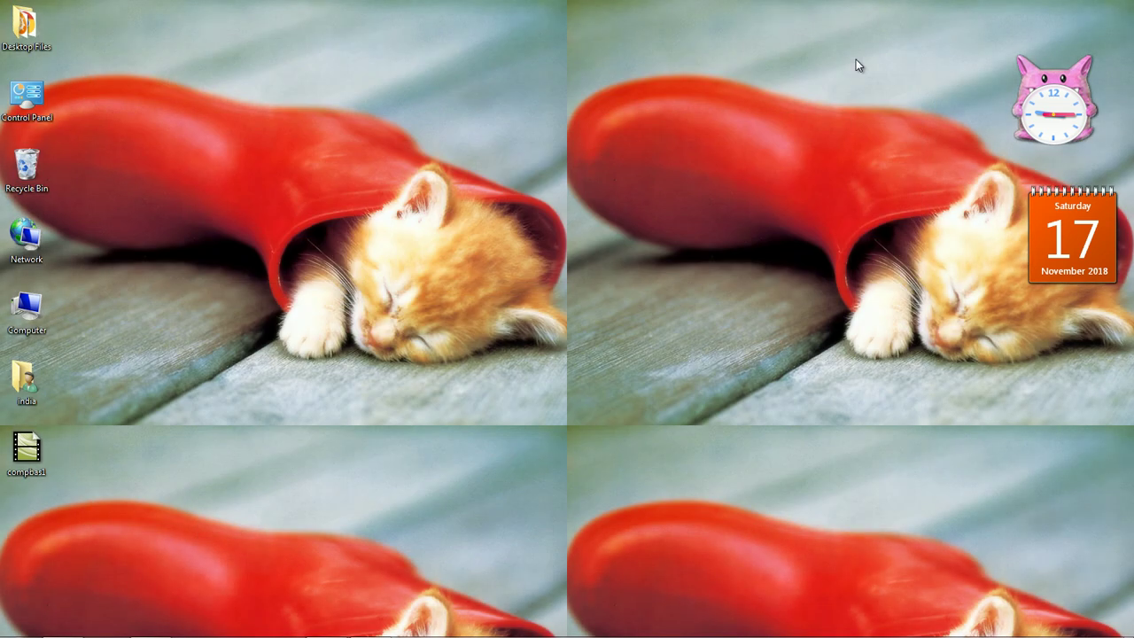
Step: Restore the background settings, set the picture position to Stretch and minimize the window to view the desktop
click(370, 624)
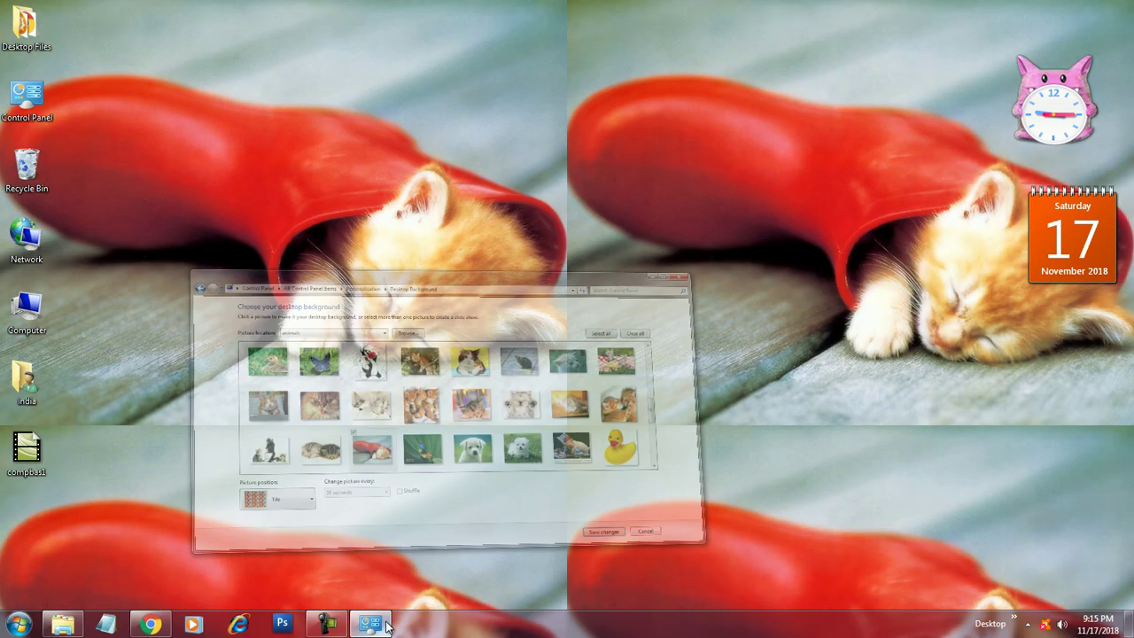
click(262, 434)
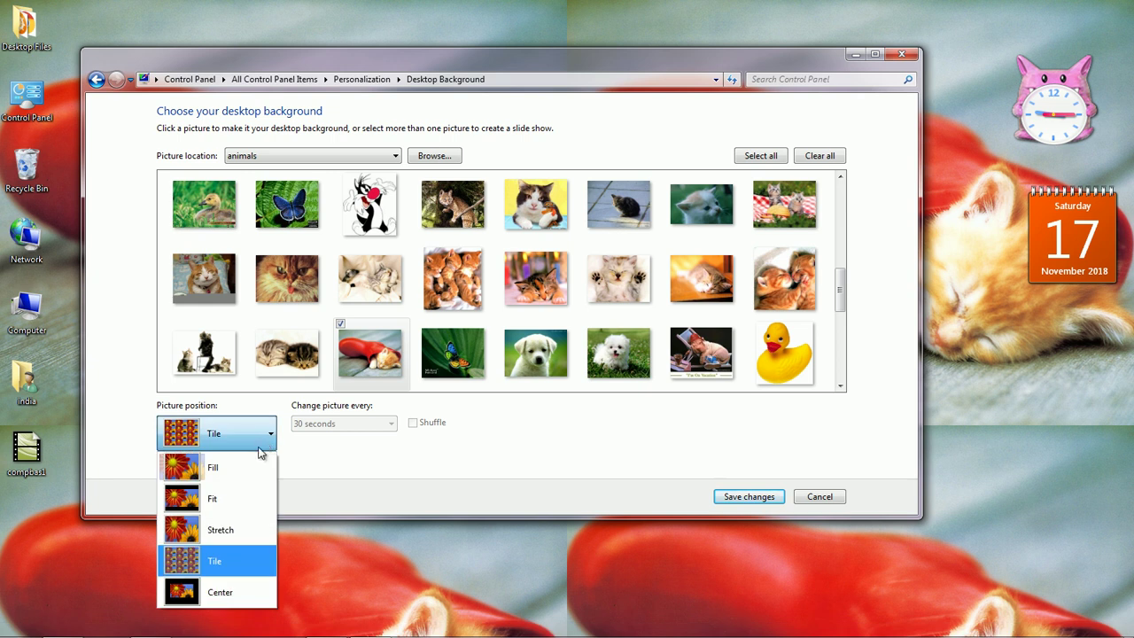
click(243, 528)
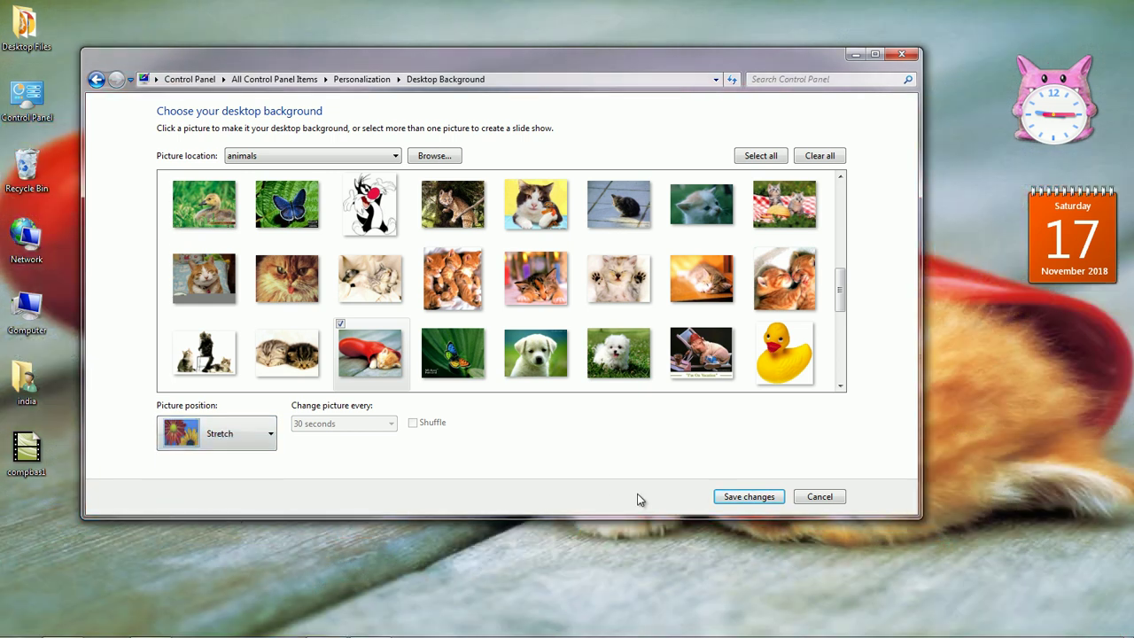
click(856, 54)
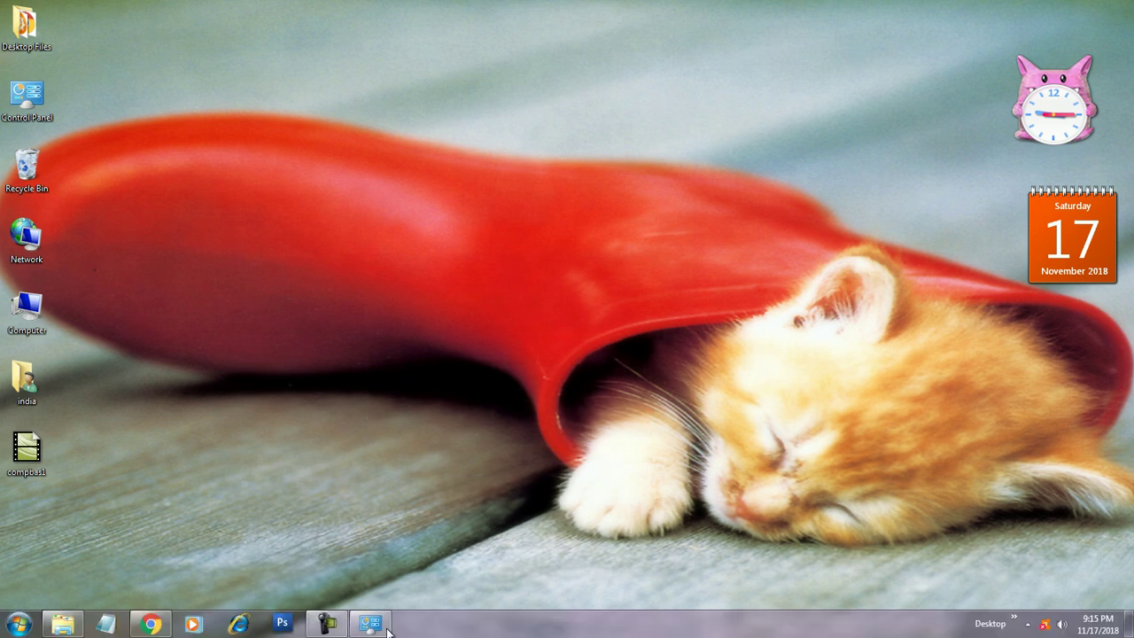
Step: Restore the background settings, preview the Fill picture position and set the picture position back to Stretch
click(371, 627)
click(270, 437)
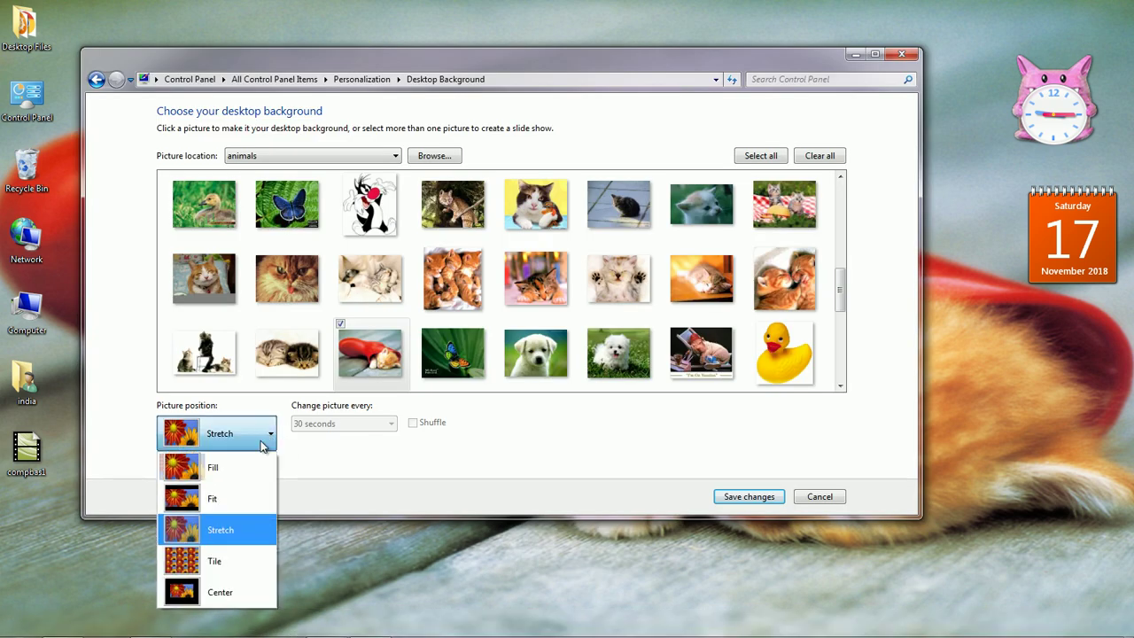
click(249, 467)
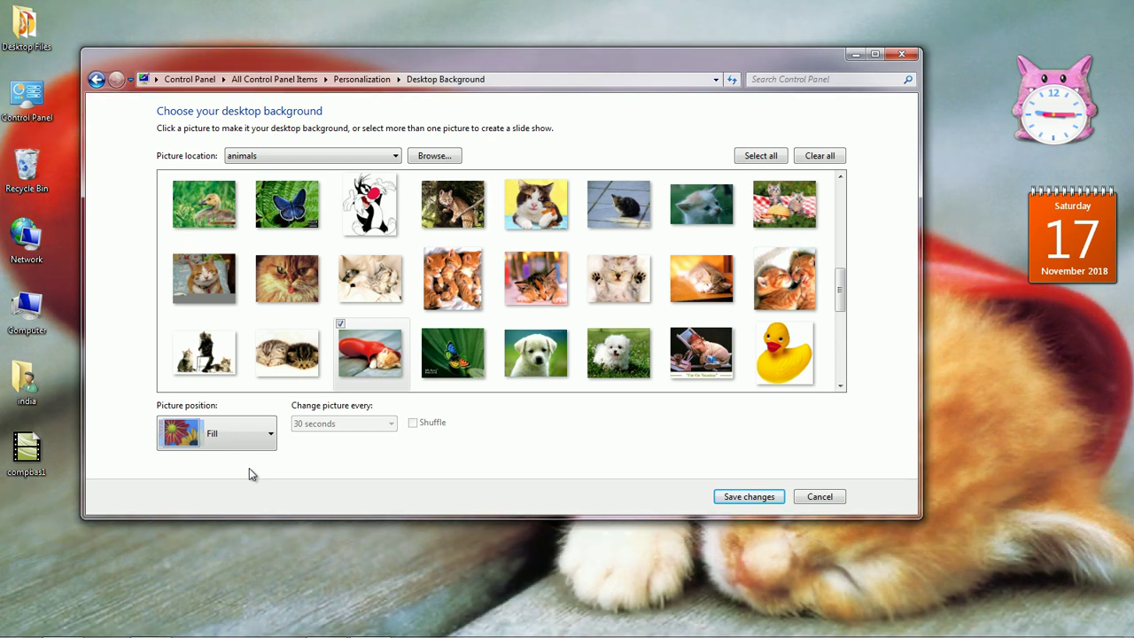
click(265, 440)
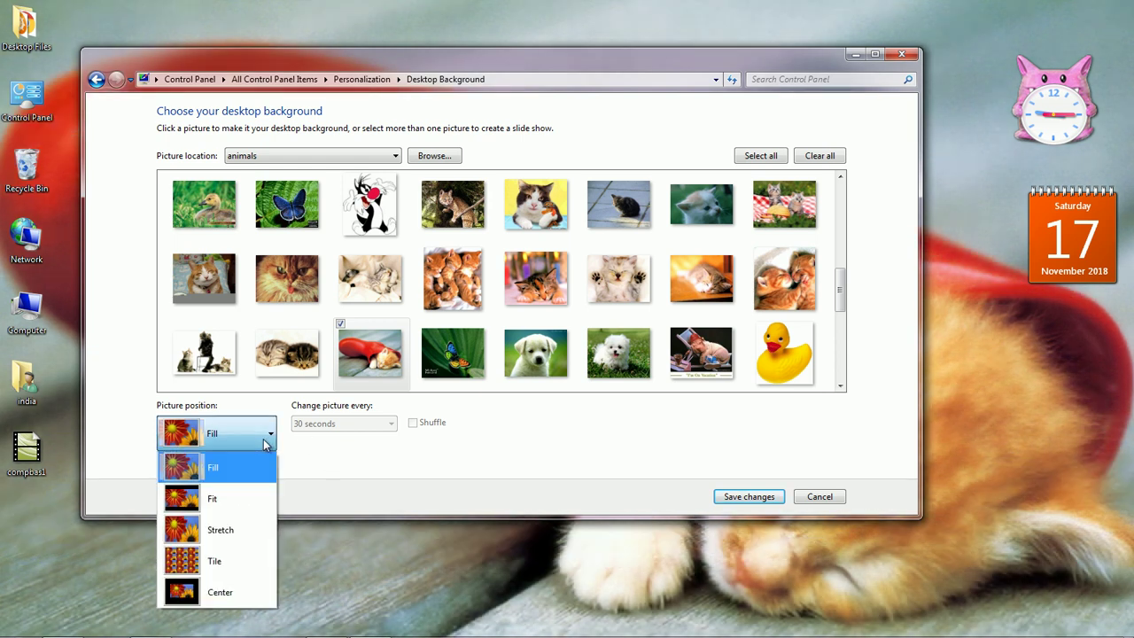
click(248, 536)
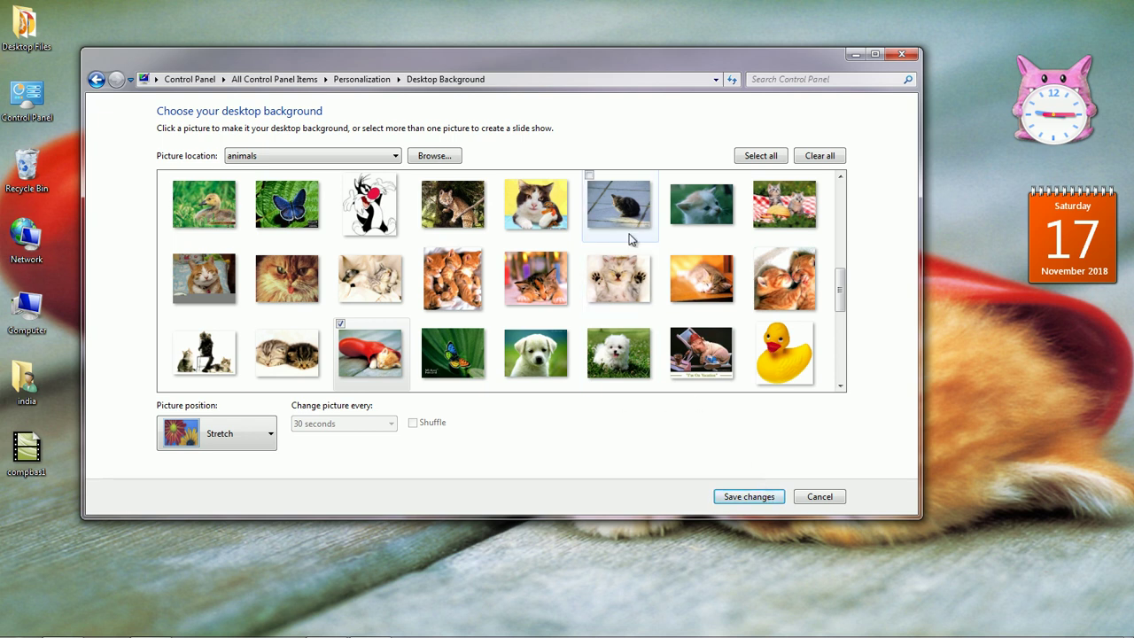
Step: Select all animal pictures for a shuffled slide show changing every 30 seconds, save the changes and minimize the window
click(763, 157)
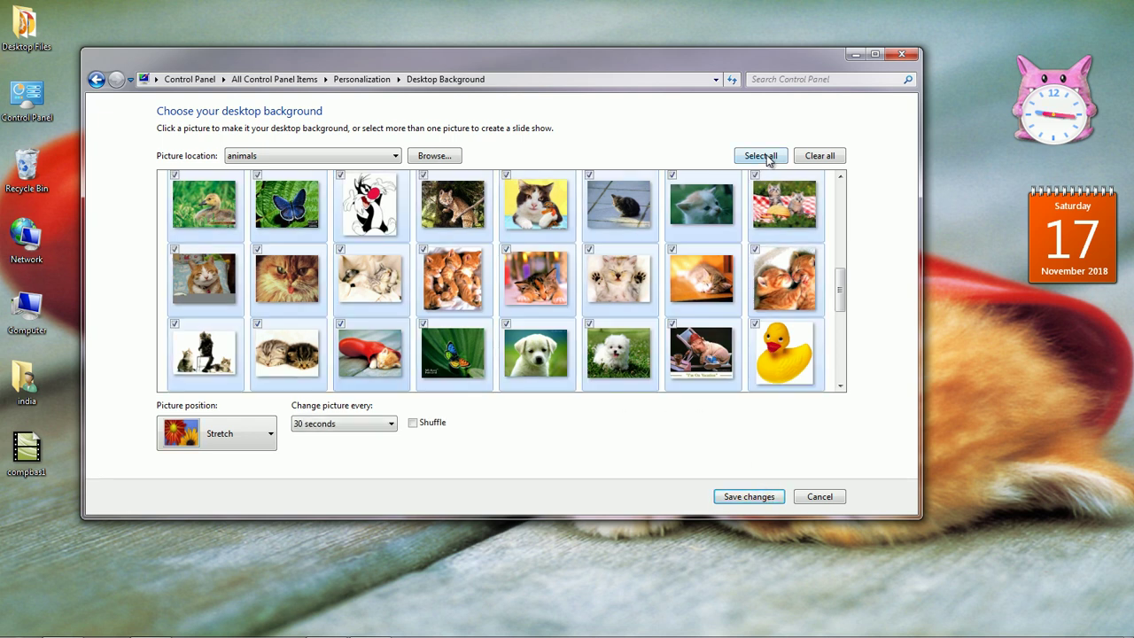
click(389, 425)
click(387, 426)
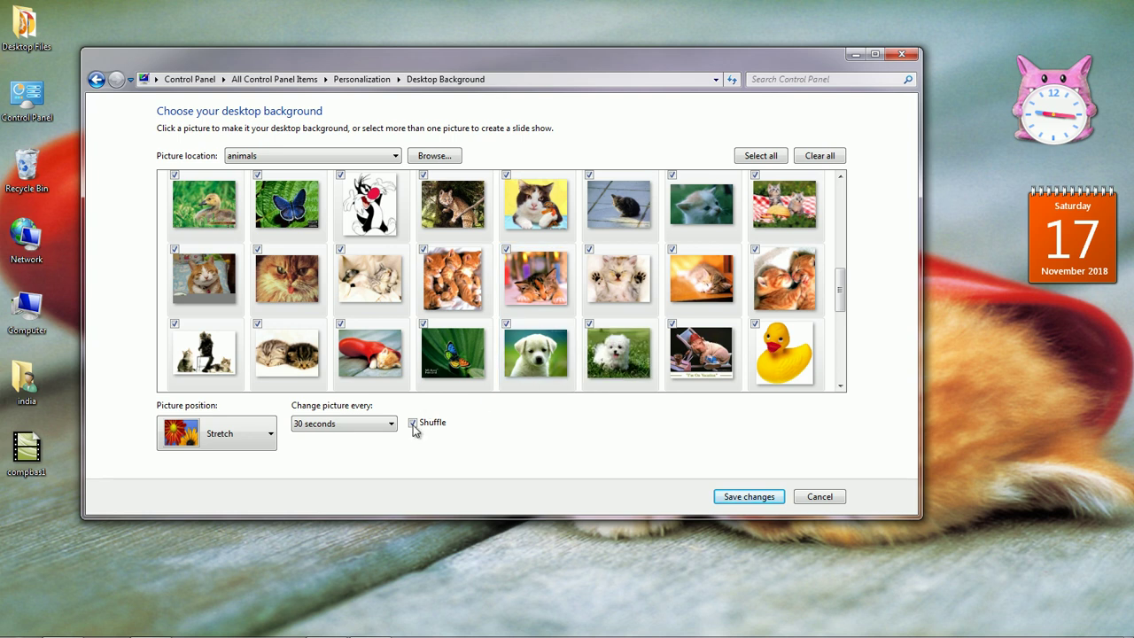
click(749, 497)
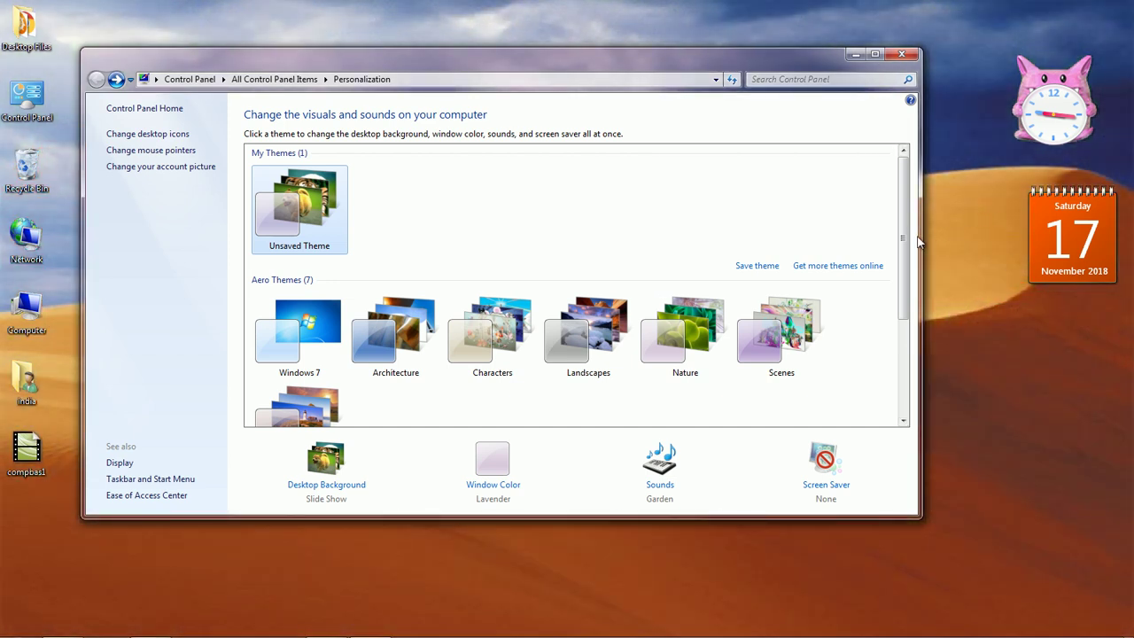
click(852, 55)
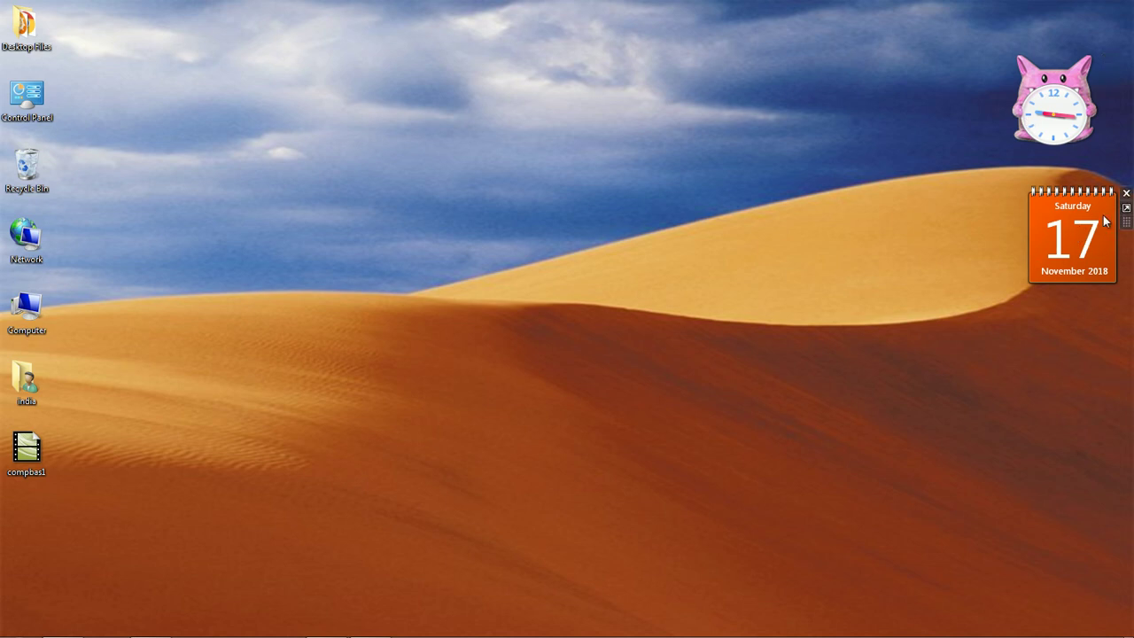
Step: Switch the calendar gadget to its month view, enlarge it and return it to the smaller size
click(1089, 248)
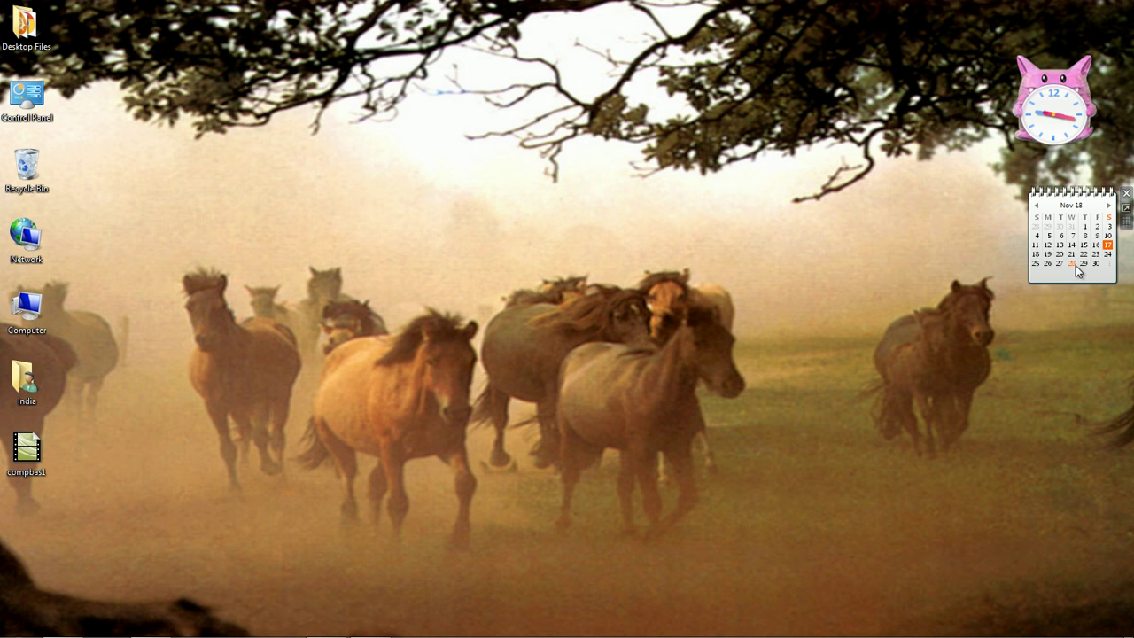
click(1126, 209)
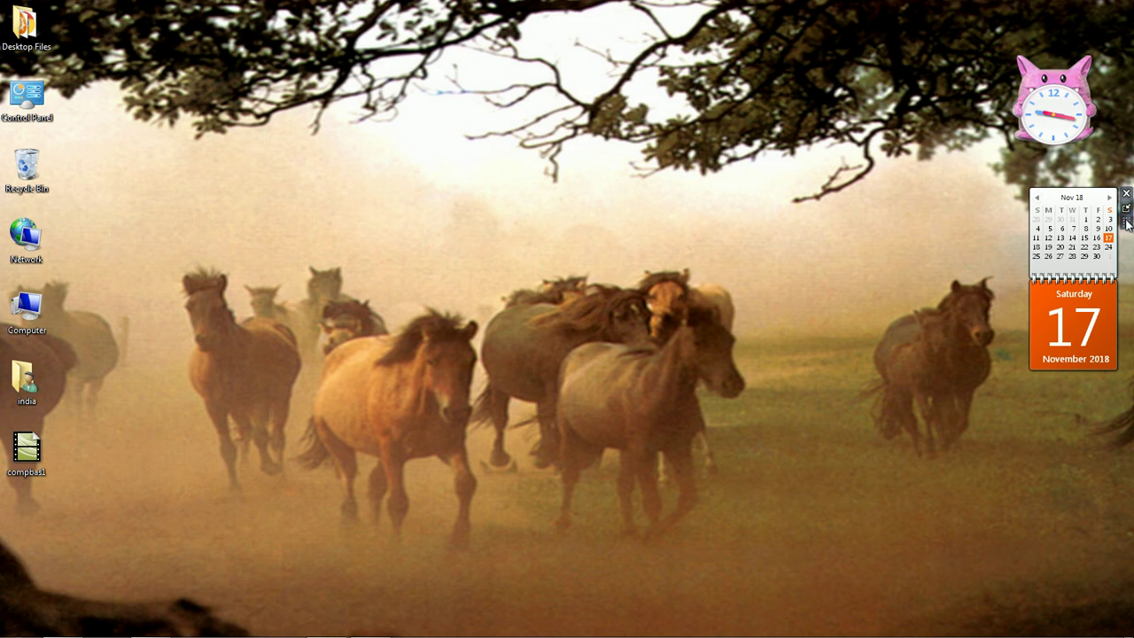
click(1126, 208)
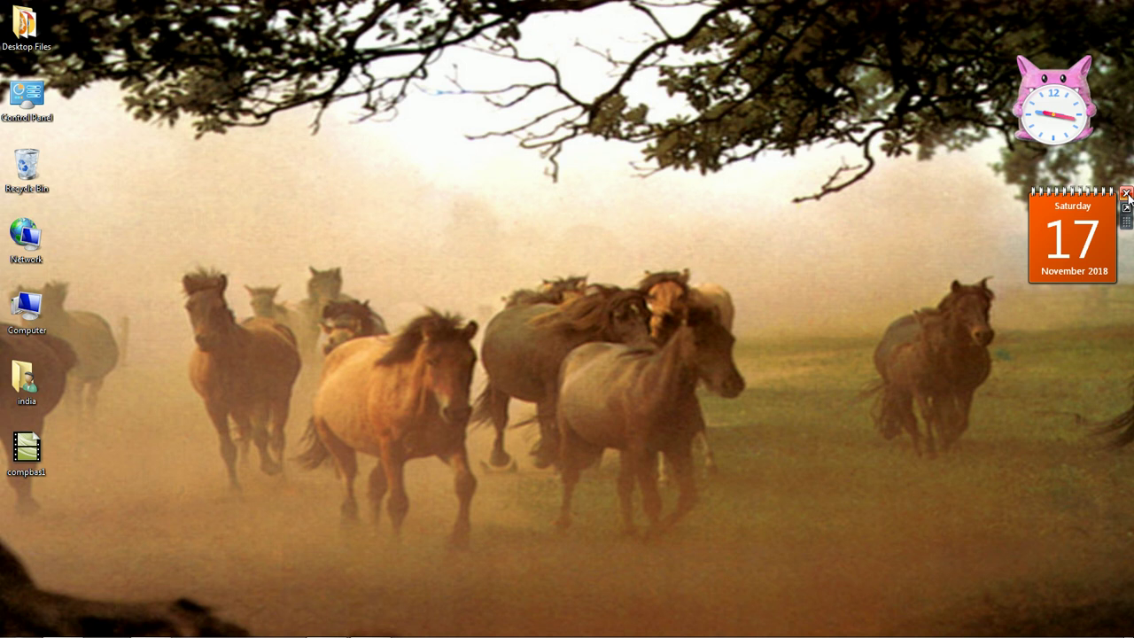
Step: Open the clock gadget's options, cycle through the clock faces and apply face 1 of 8, the round black-rimmed clock
mouse_move(1060, 113)
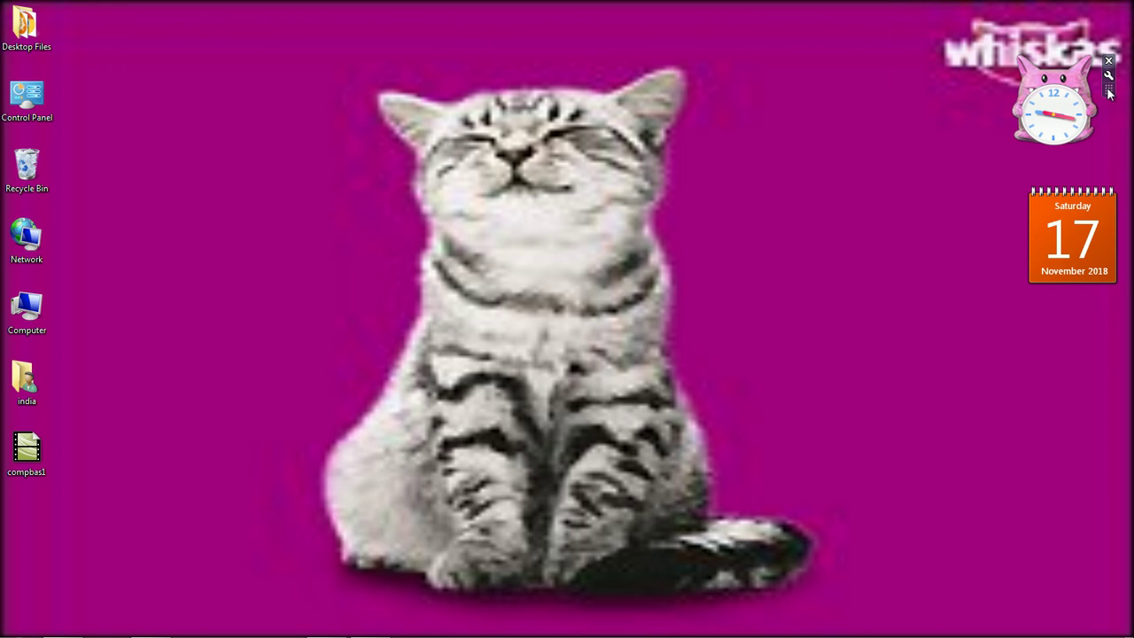
right_click(1052, 111)
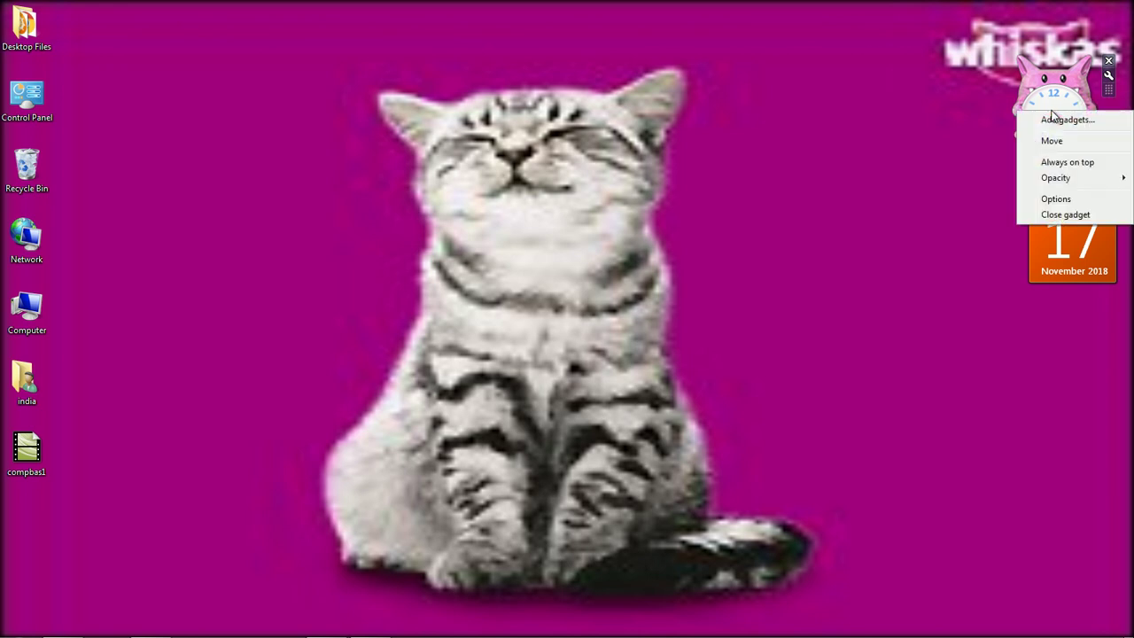
click(1058, 199)
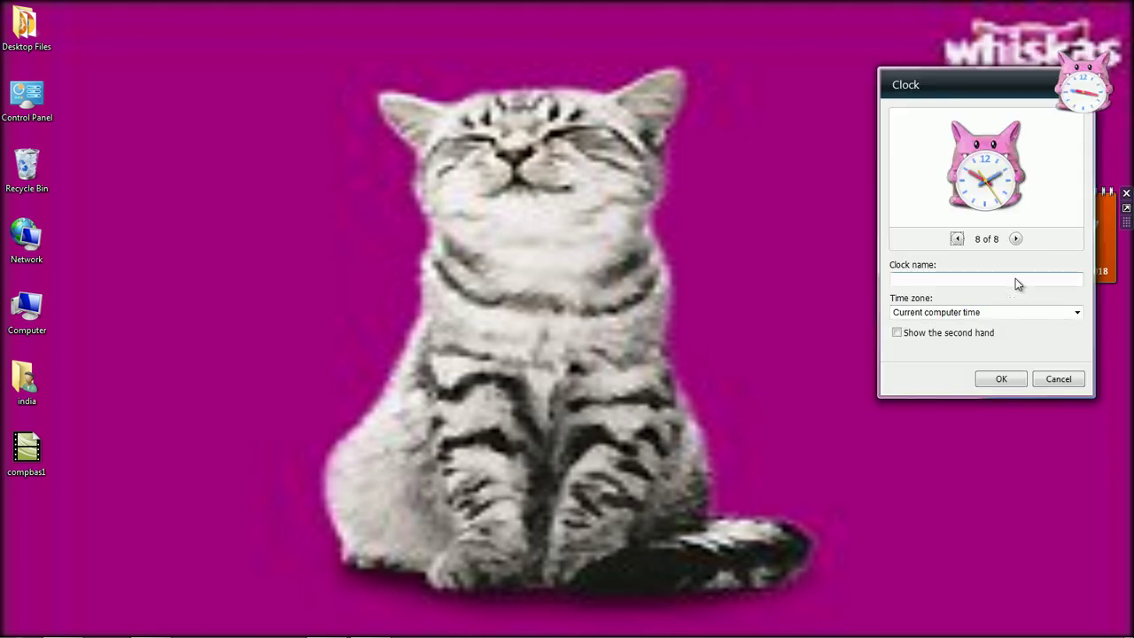
click(1016, 239)
click(1016, 239)
click(1015, 239)
click(1015, 239)
click(1015, 239)
click(1015, 239)
click(1015, 239)
click(1015, 239)
click(1015, 239)
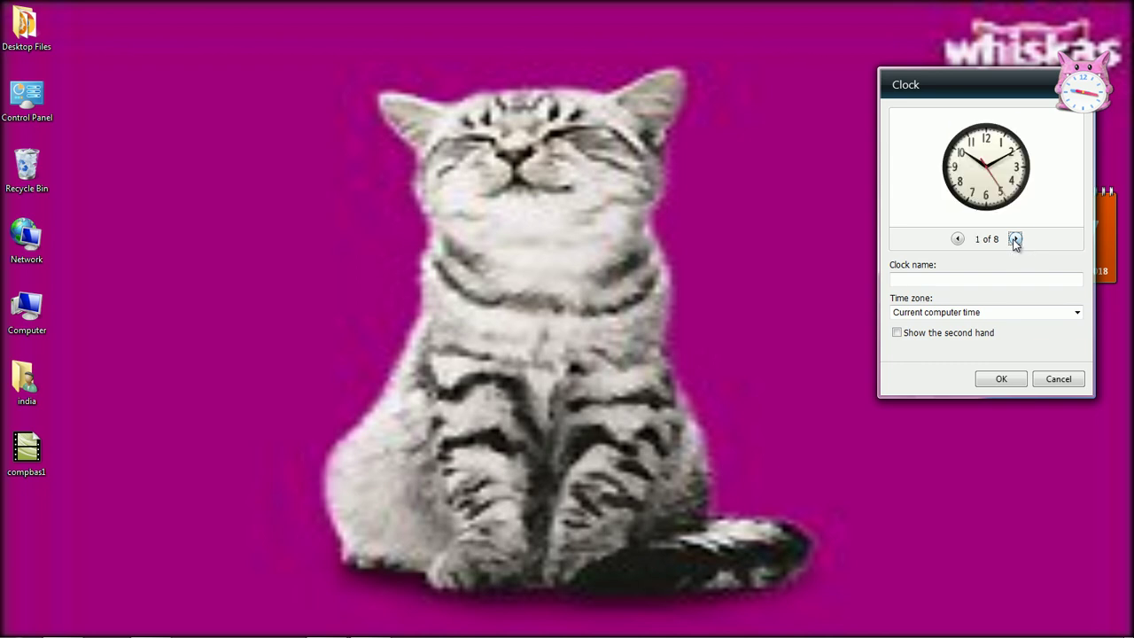
click(1007, 378)
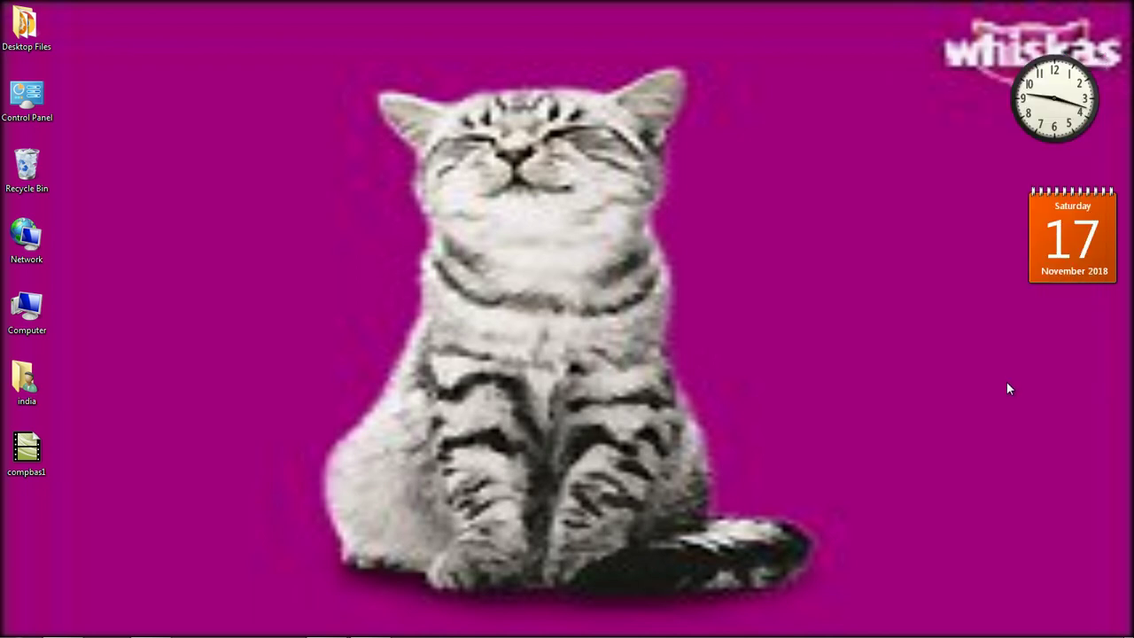
Step: Examine the taskbar and the Start menu, including its list of all installed programs
mouse_move(1103, 89)
mouse_move(1078, 170)
mouse_move(423, 634)
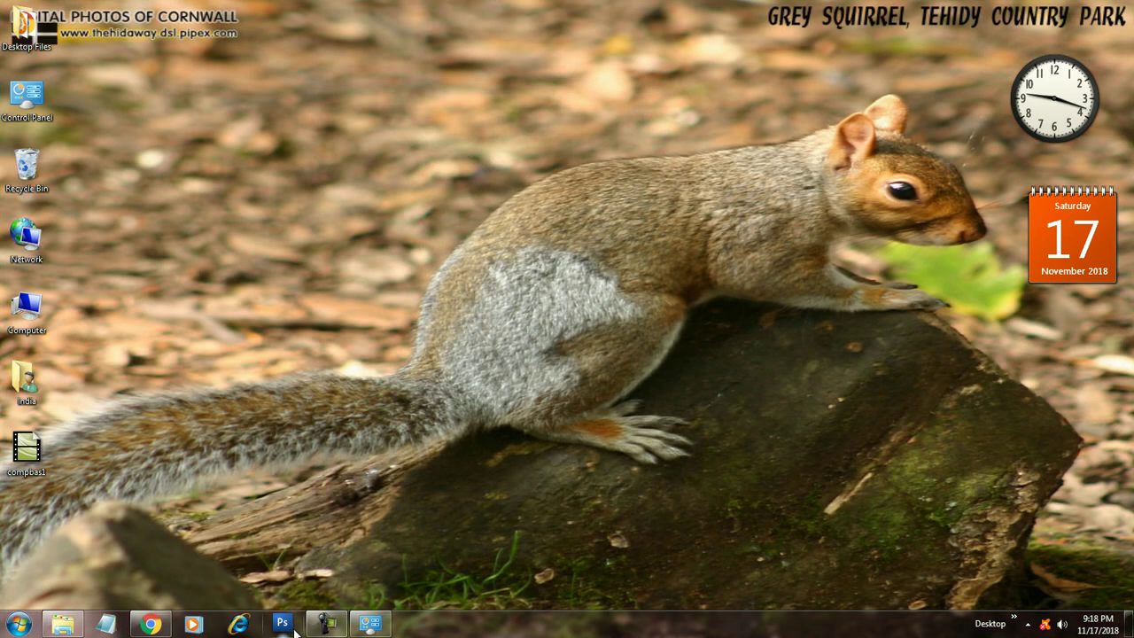
mouse_move(315, 629)
click(19, 629)
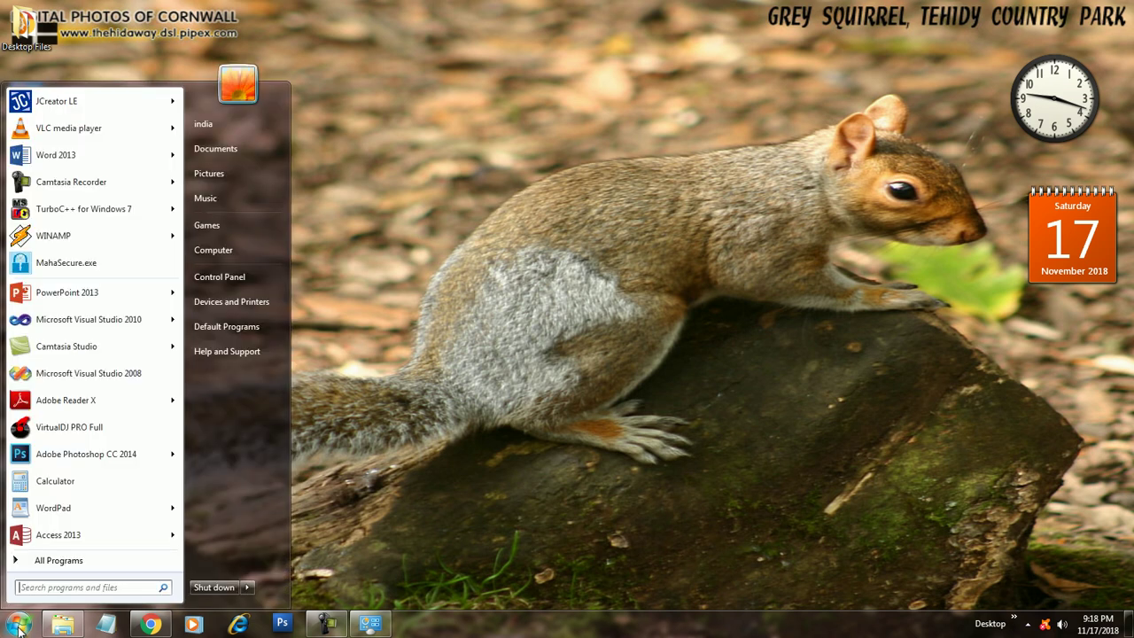
click(19, 629)
click(19, 629)
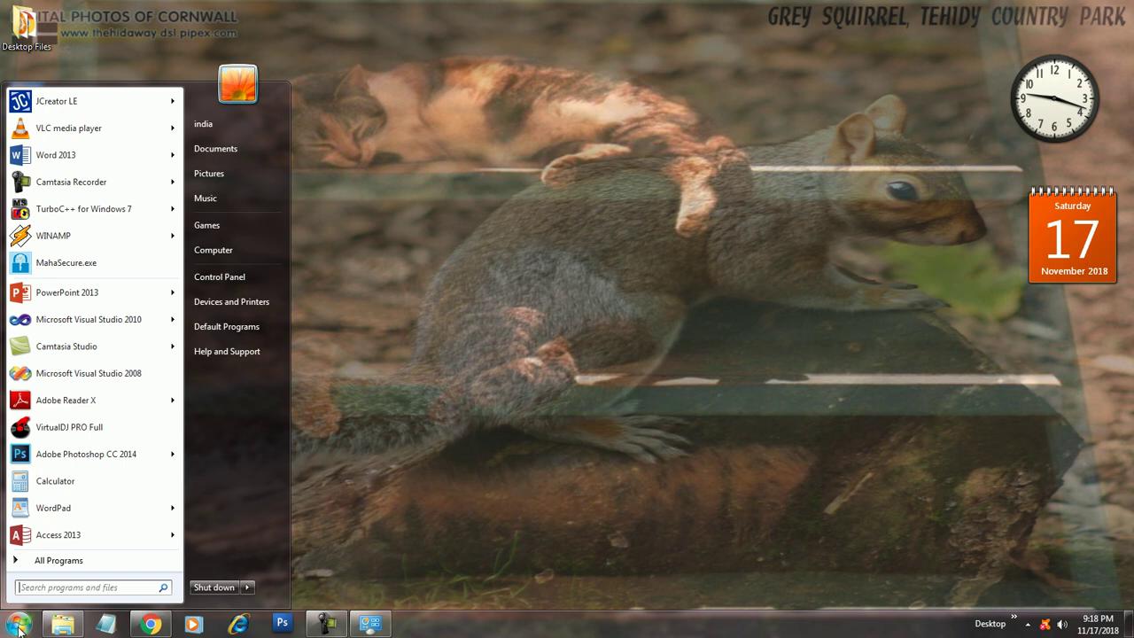
click(19, 629)
click(20, 627)
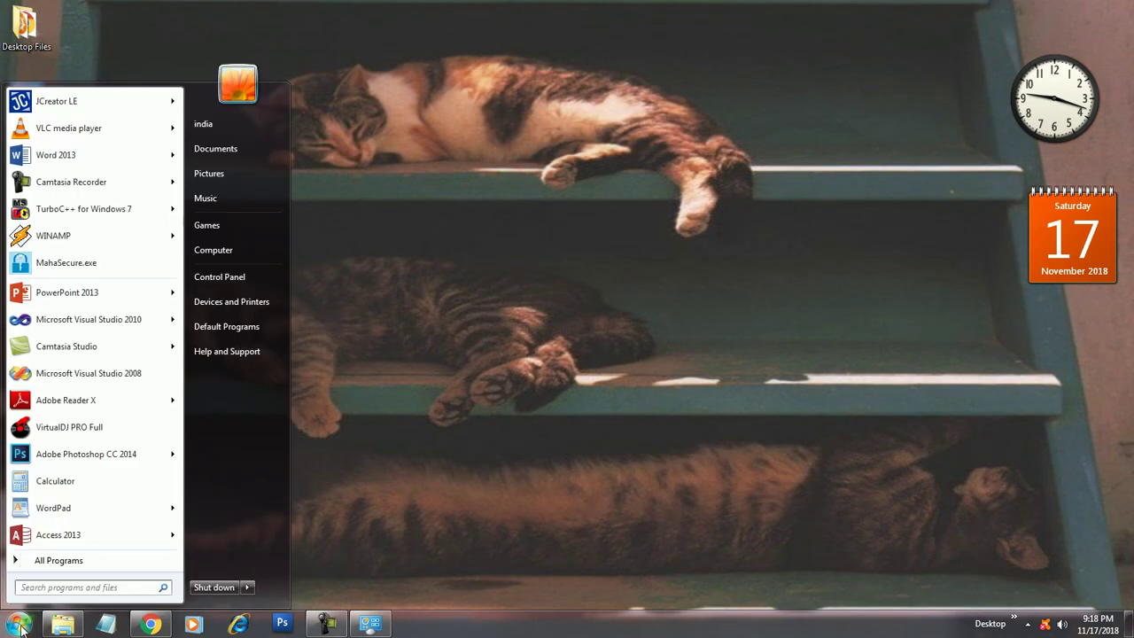
click(57, 561)
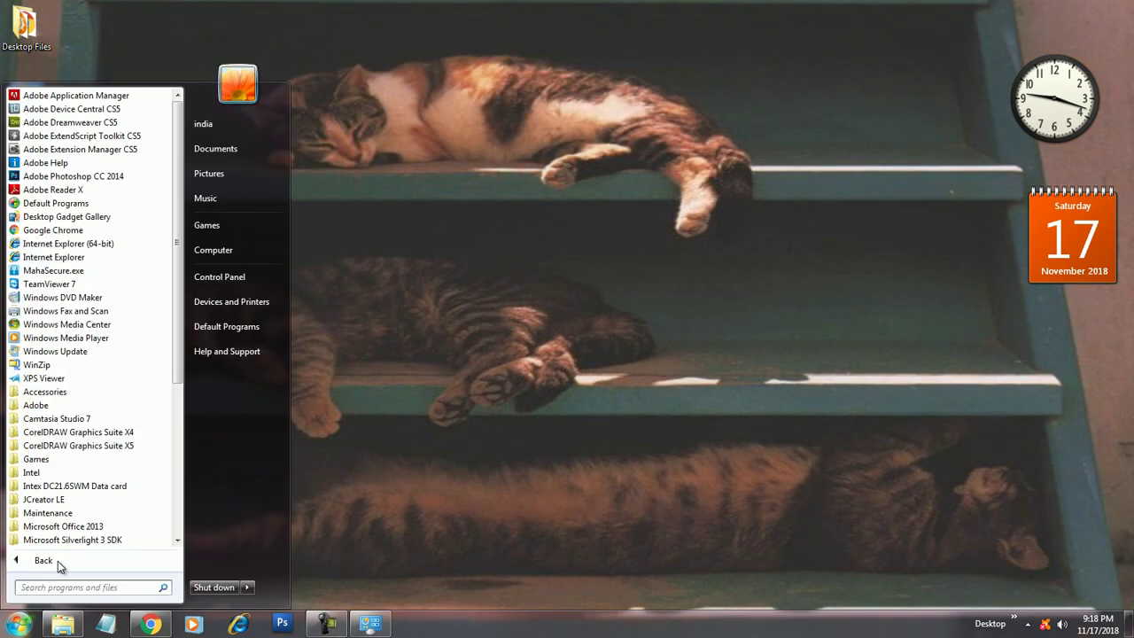
mouse_move(178, 303)
mouse_down()
mouse_move(177, 512)
mouse_move(187, 316)
mouse_up()
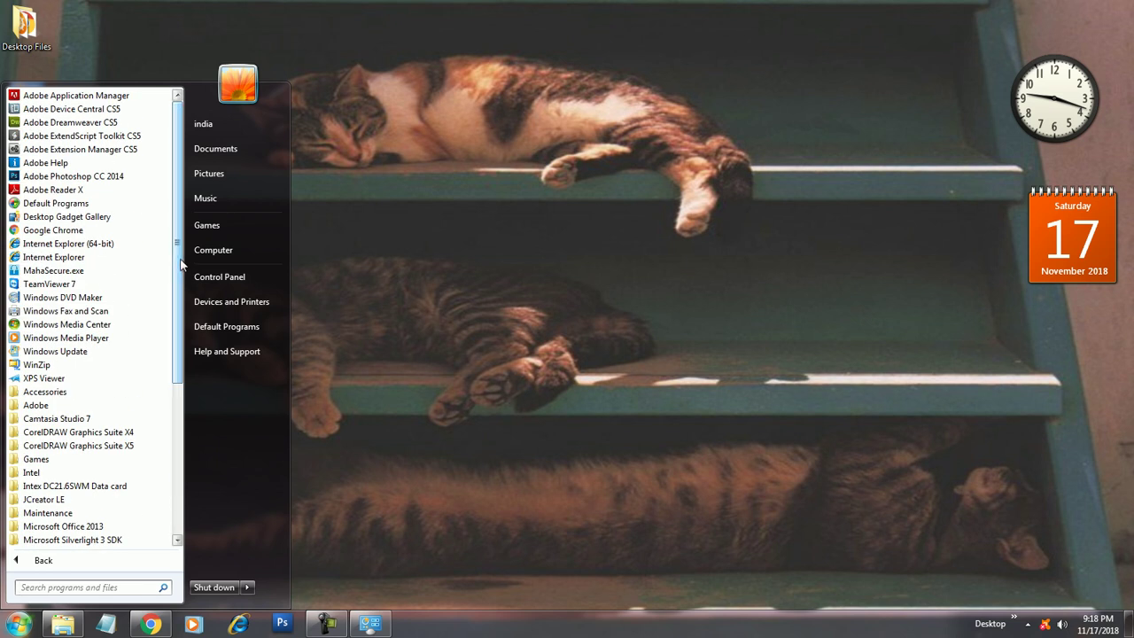
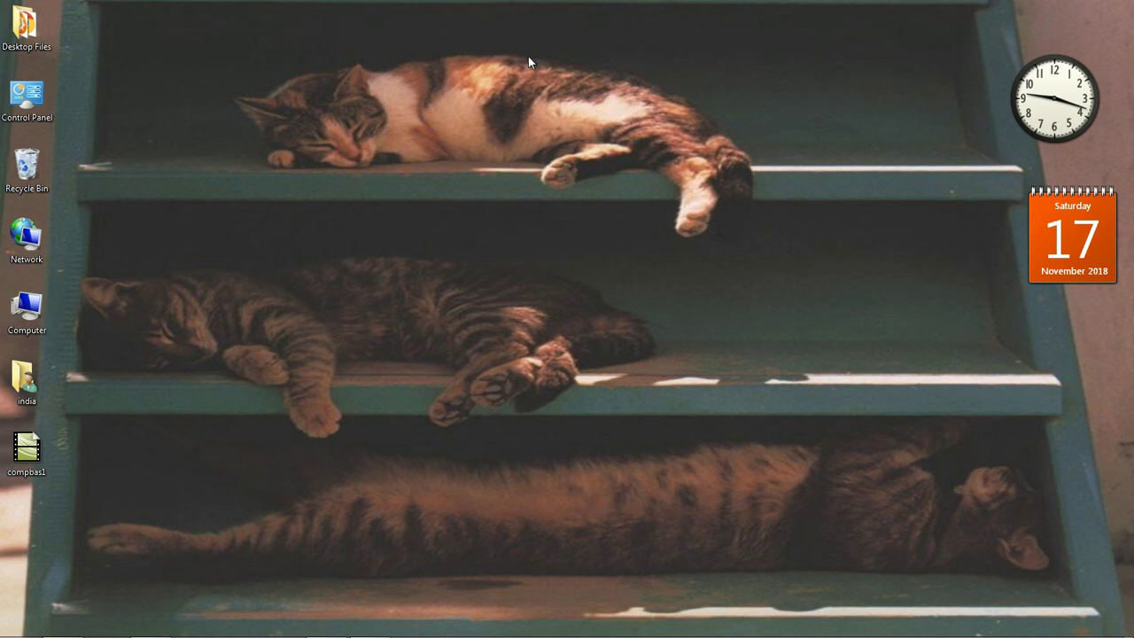
Step: Open the date and time settings from the taskbar clock, inspect the year view and the time field, and cancel both dialogs
mouse_move(1076, 110)
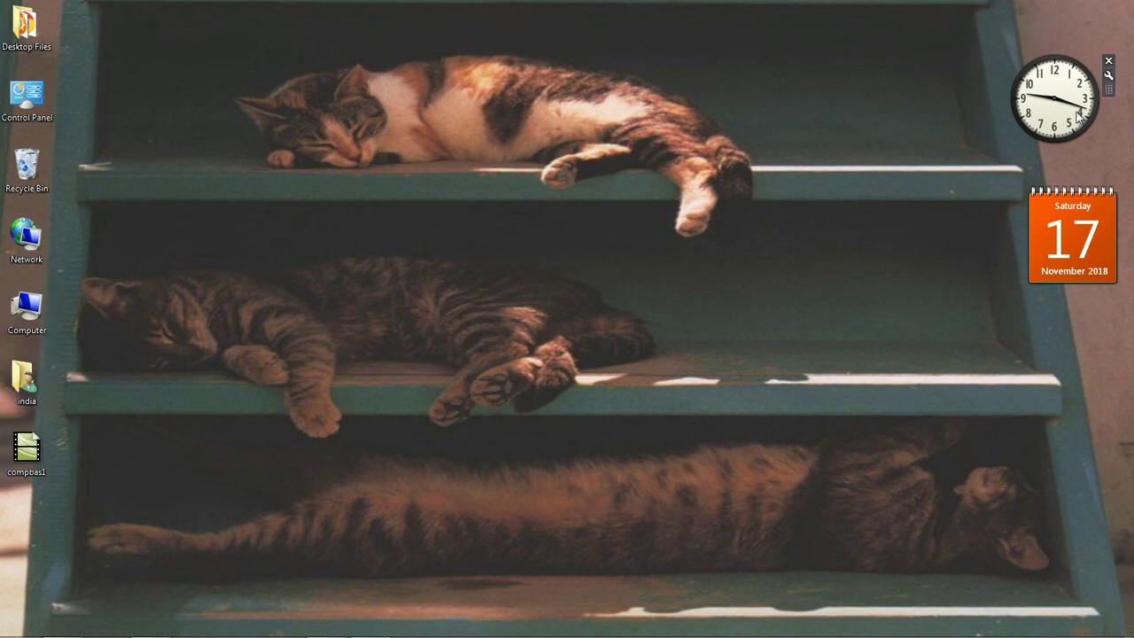
mouse_move(952, 636)
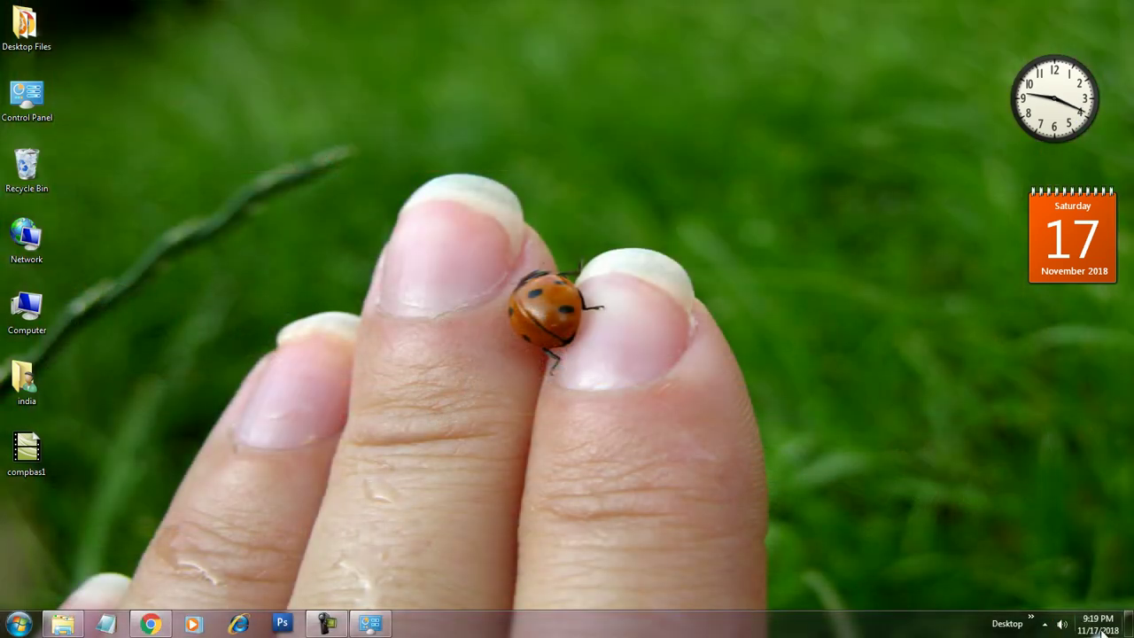
mouse_move(1103, 631)
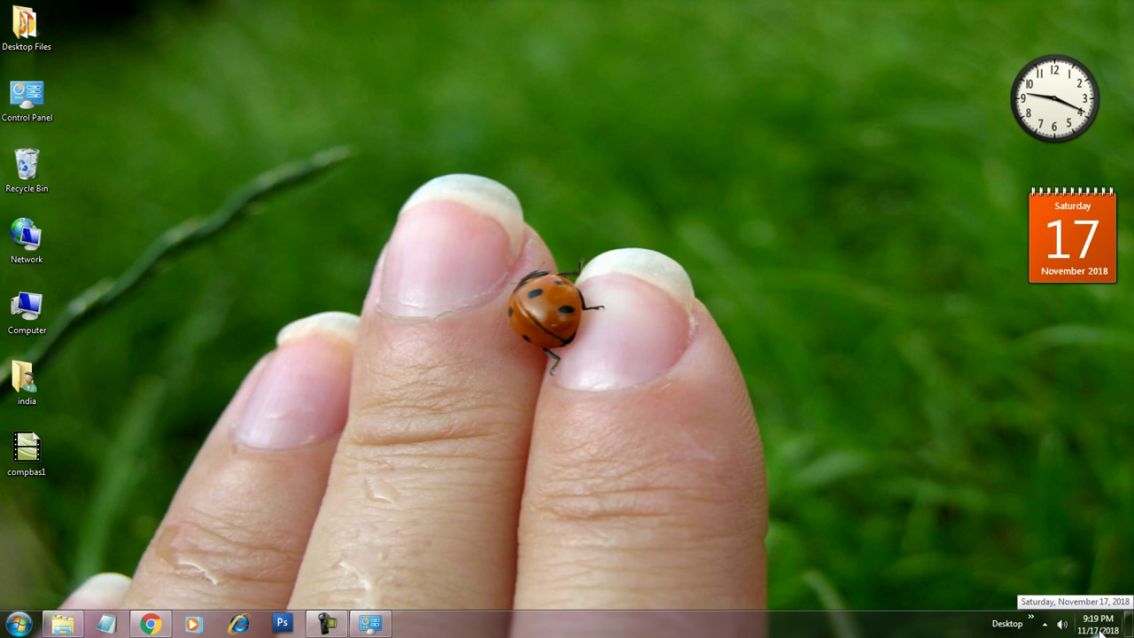
click(1101, 628)
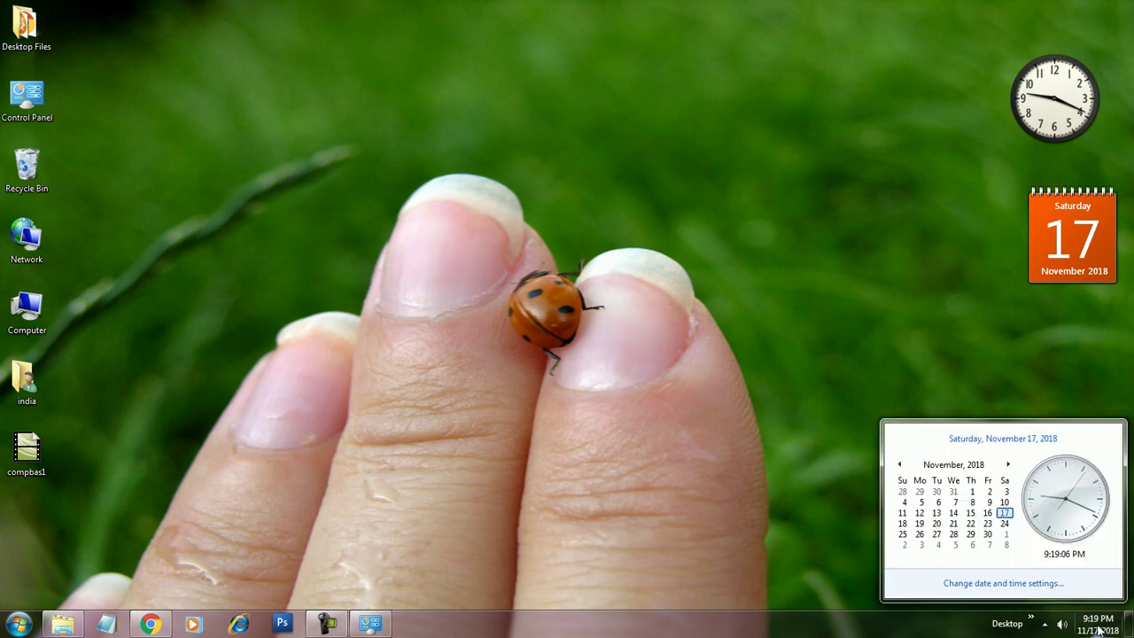
click(1005, 583)
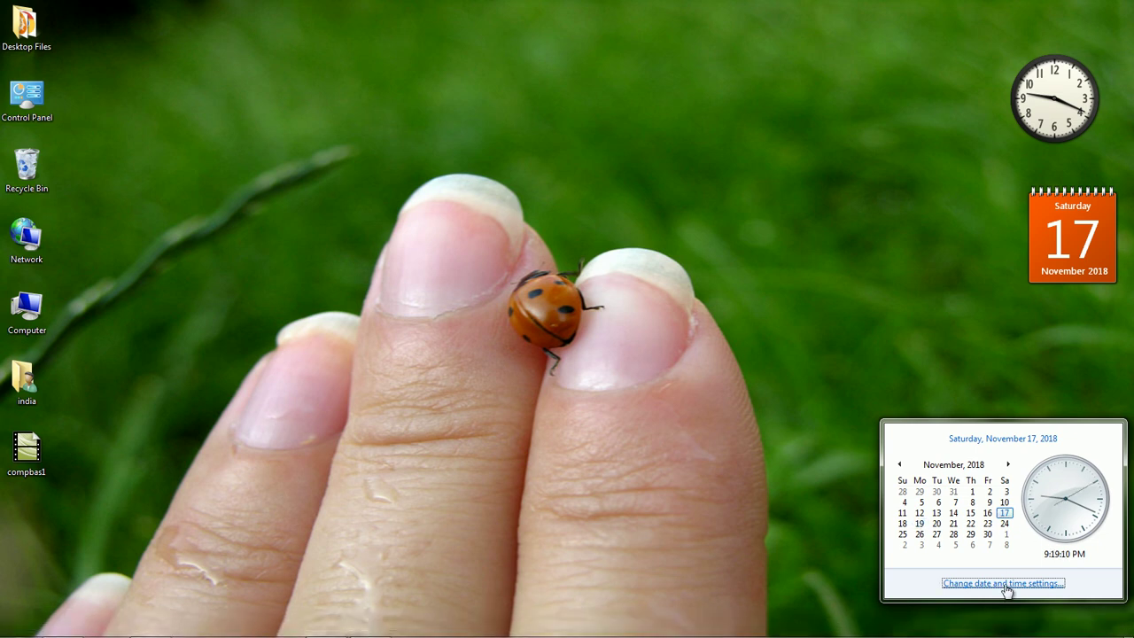
click(317, 202)
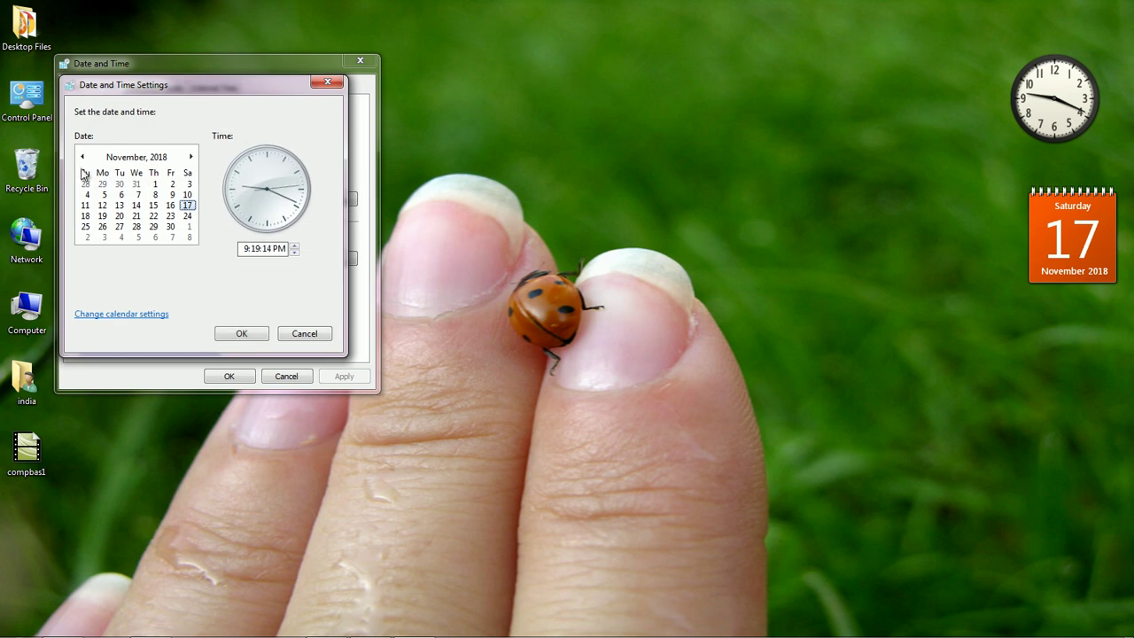
click(160, 159)
click(161, 163)
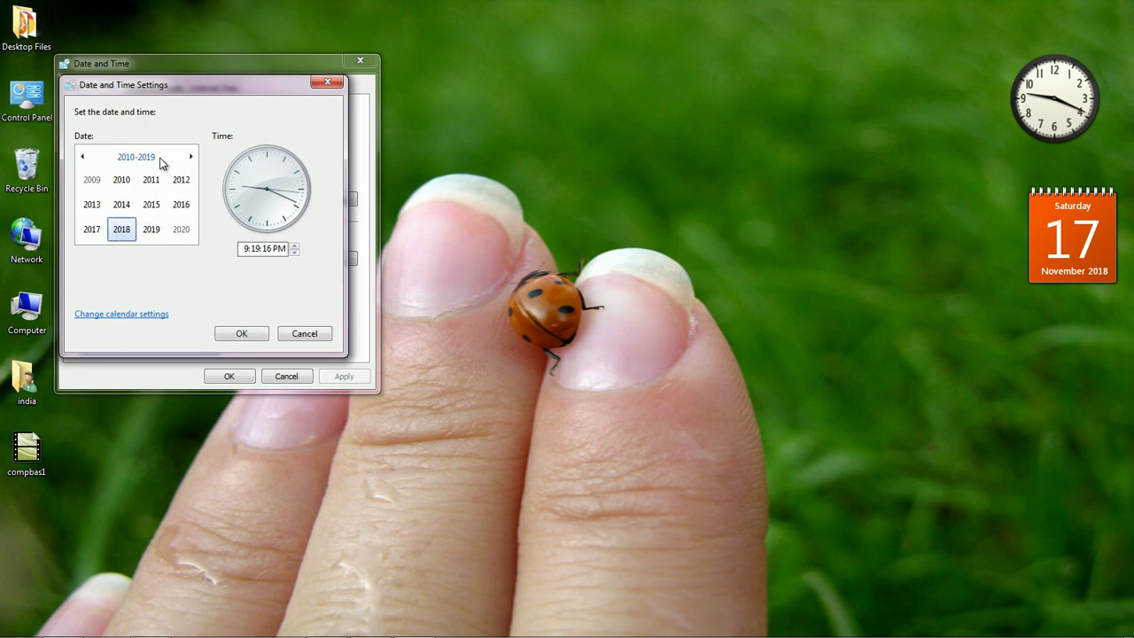
click(283, 249)
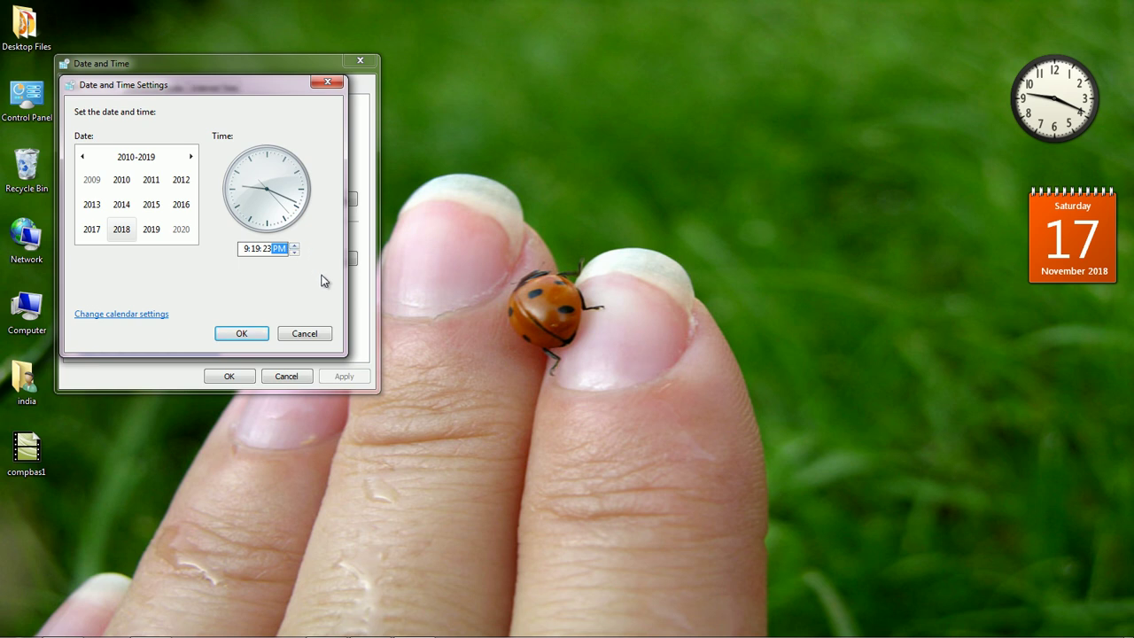
click(315, 334)
click(286, 377)
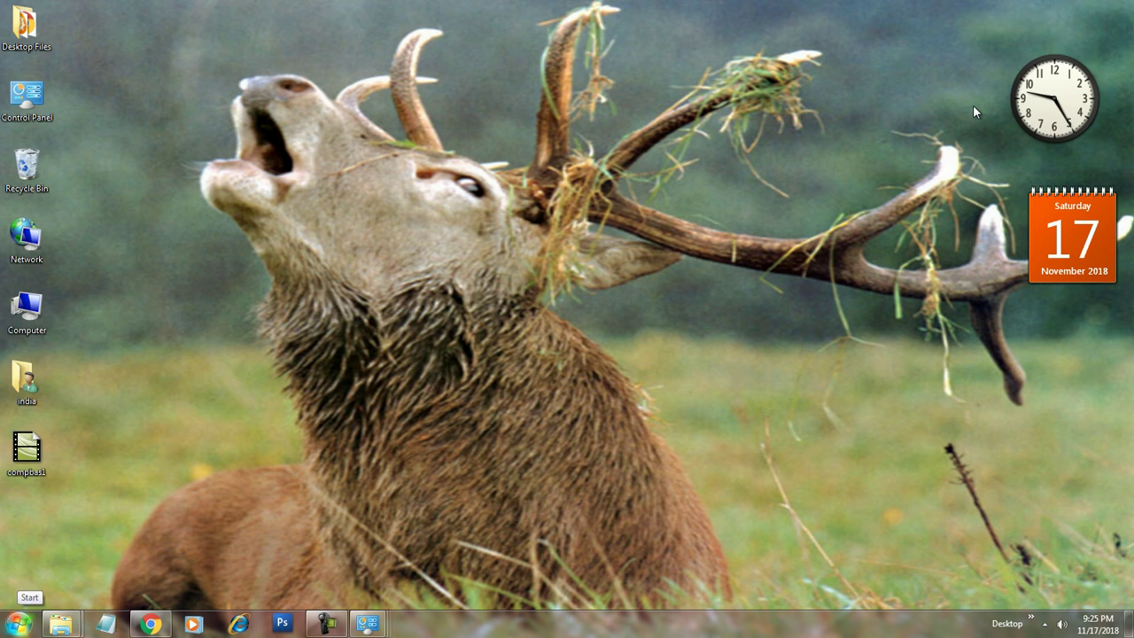
Step: Open the Start menu's shut-down options, step through the listed choices and close the menu without choosing one
key(super)
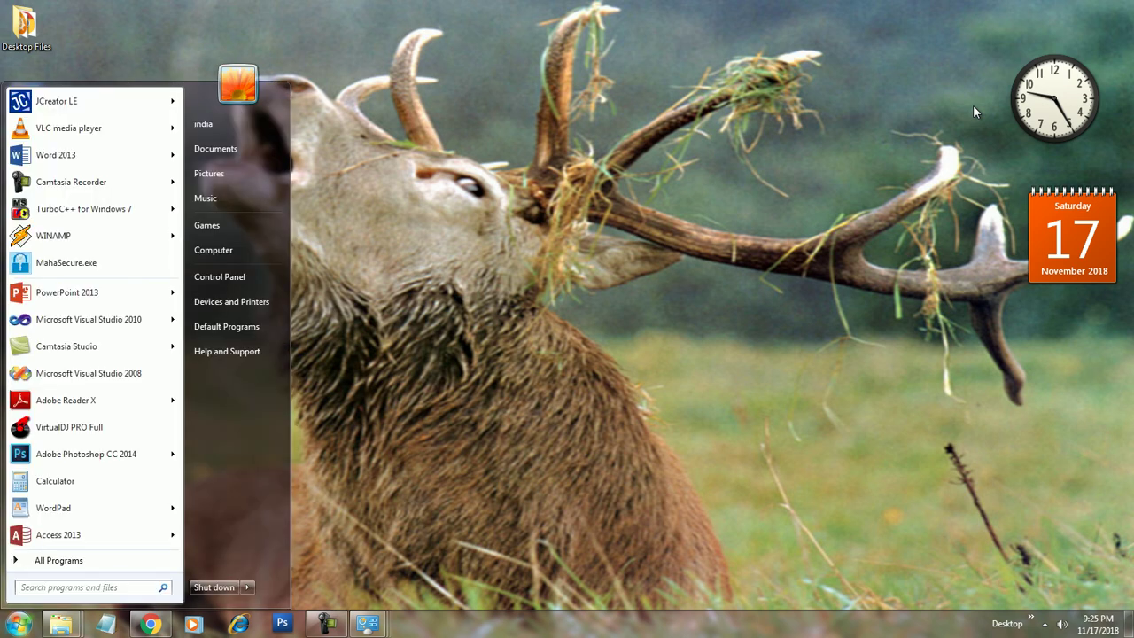
key(Right)
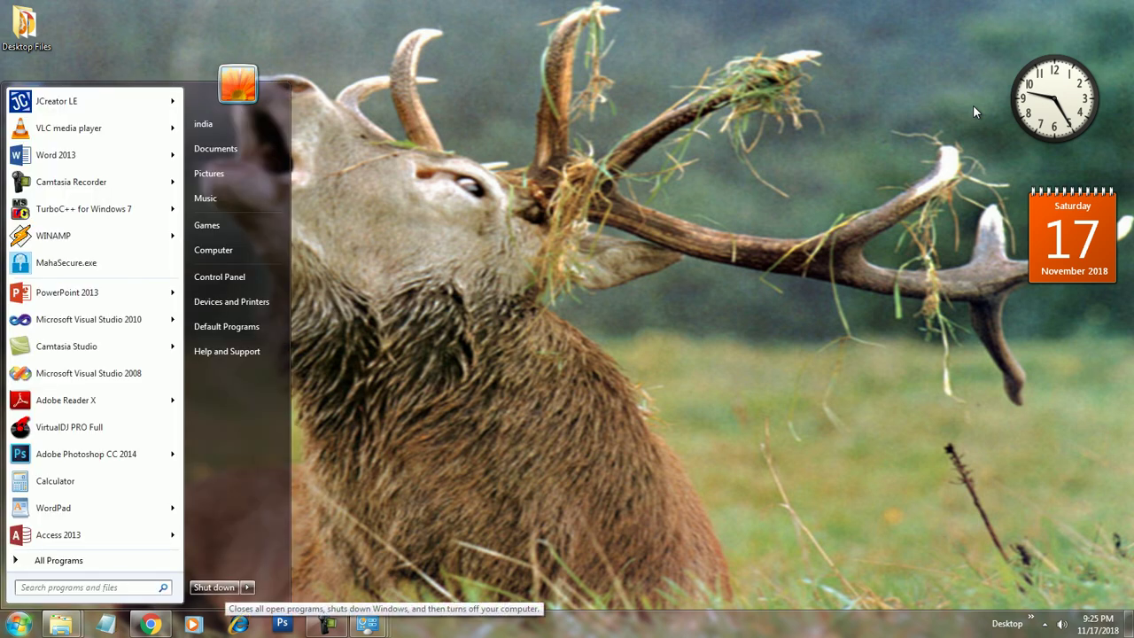
key(Right)
key(Up)
key(Up)
key(Up)
key(Up)
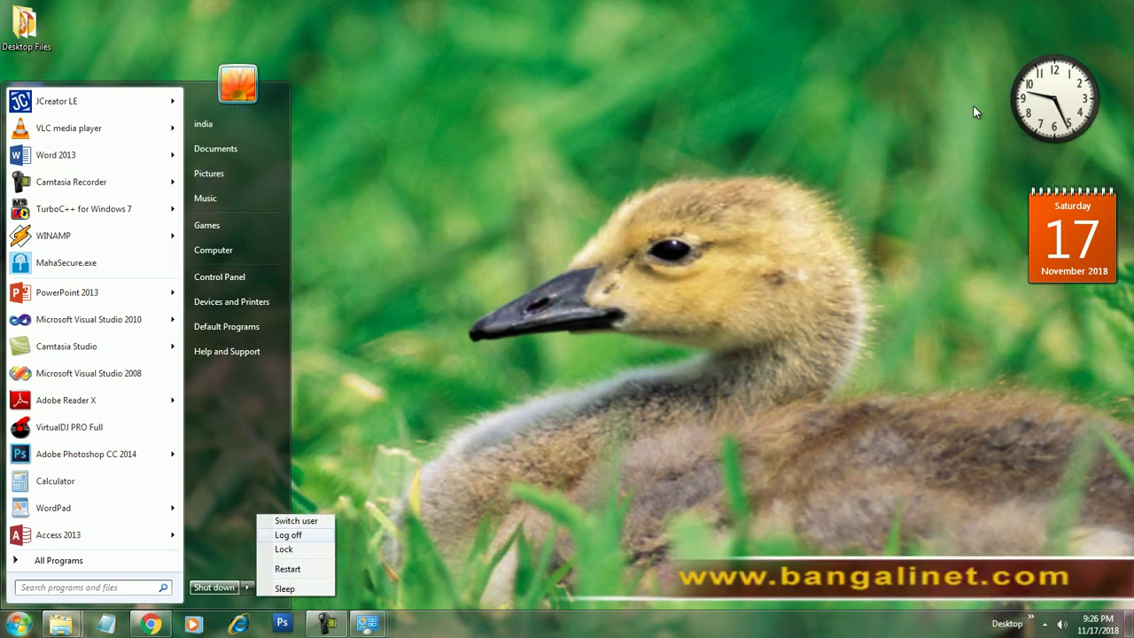
key(Up)
key(Down)
key(Down)
key(Down)
key(Down)
key(Escape)
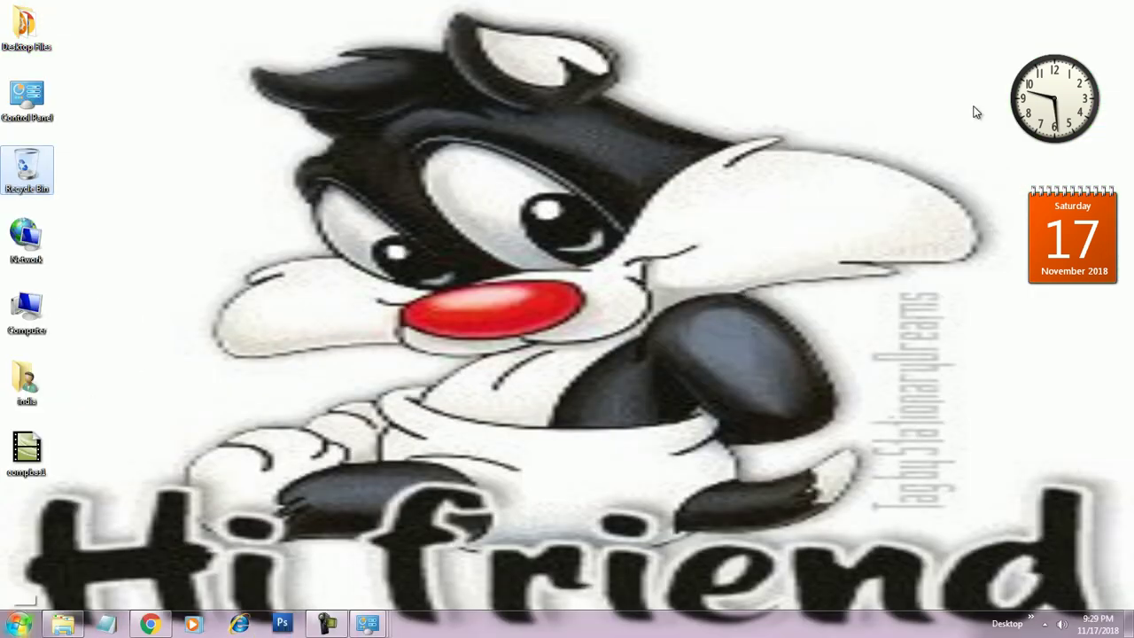
Step: Reopen and dismiss the Start menu, and move the focus to the Computer window's taskbar item to preview it
key(super)
key(Right)
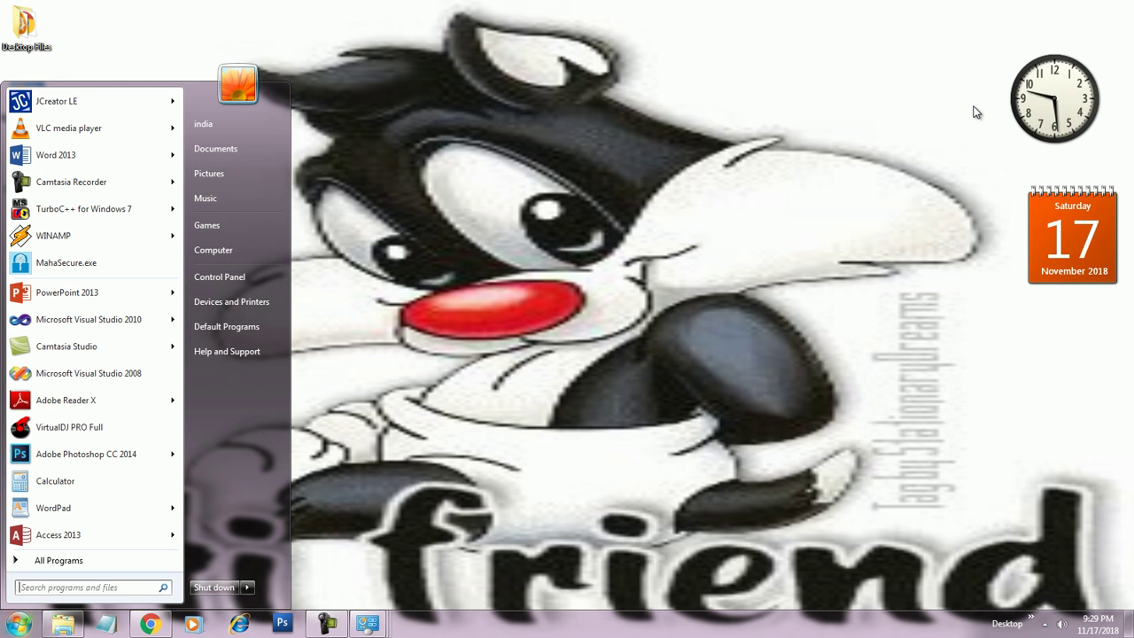
click(975, 112)
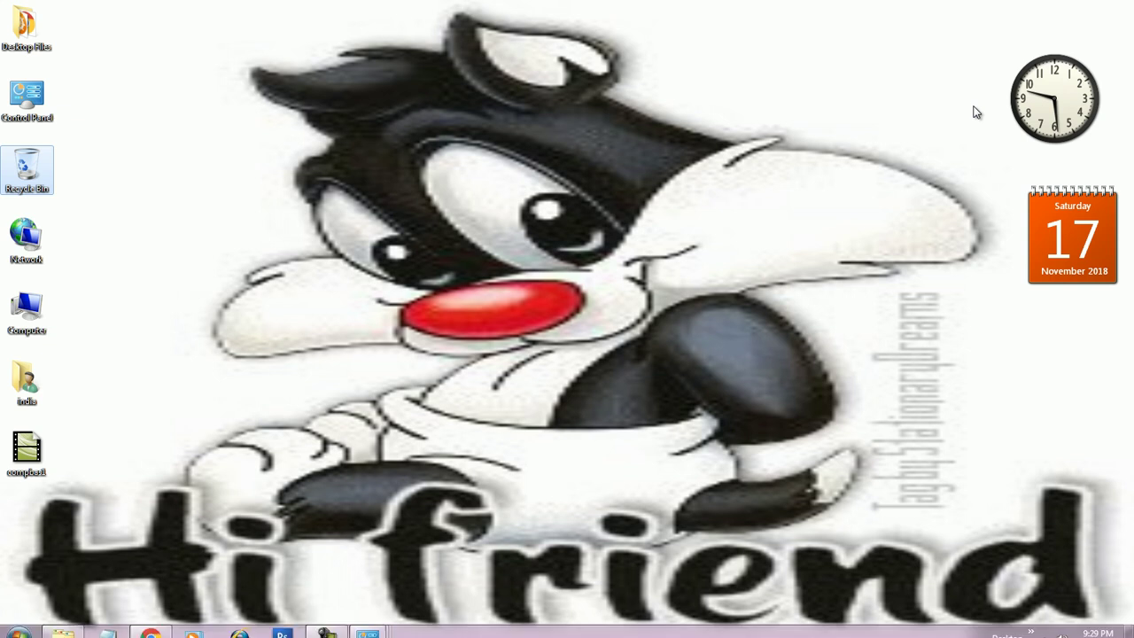
key(super+t)
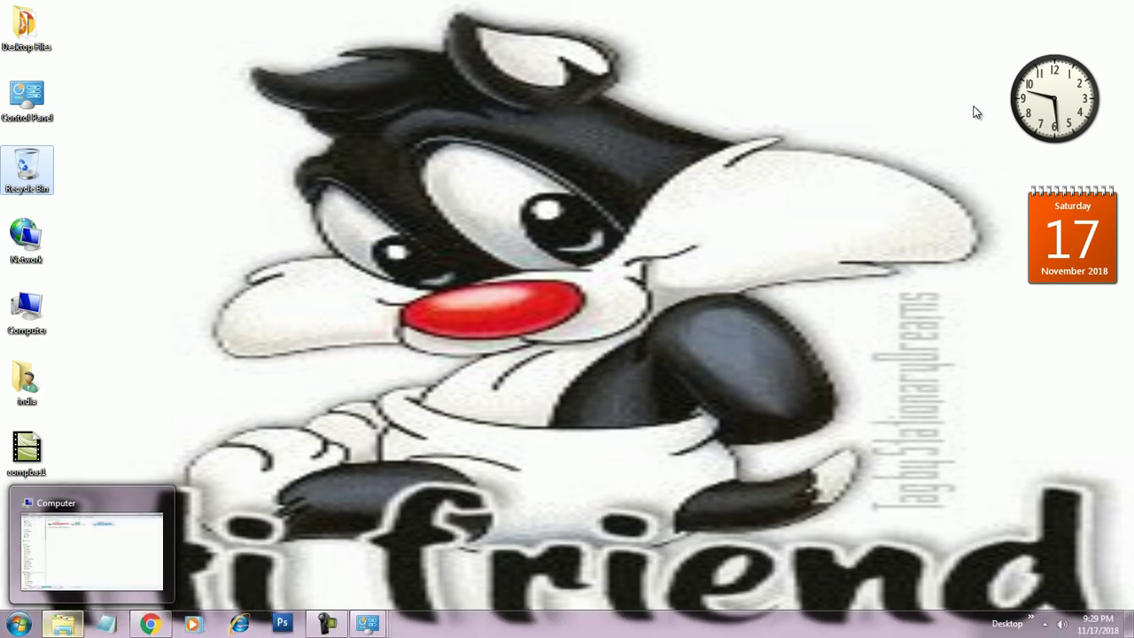